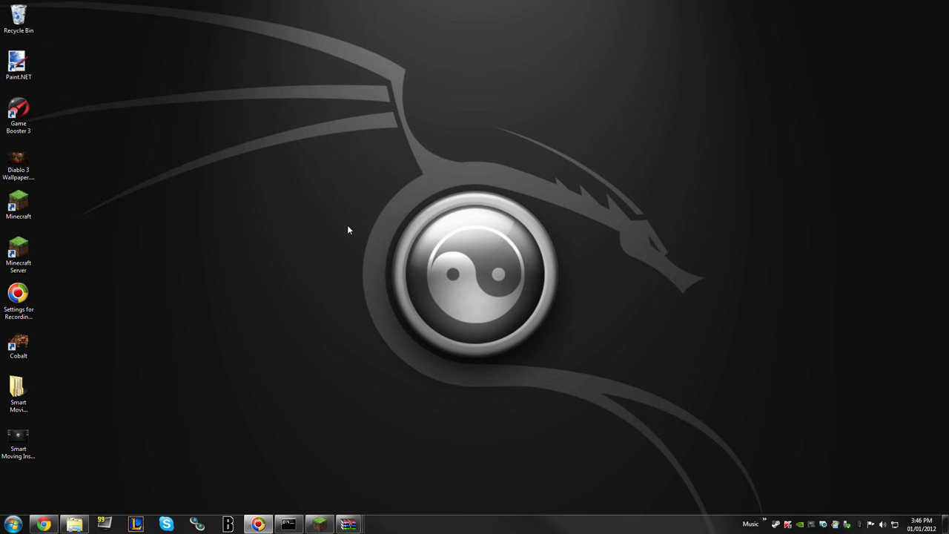
Step: From Smart Moving's Required Mods, open the Player API client and ModLoader threads in new tabs
{"action": "left_click", "coordinate": [44, 524]}
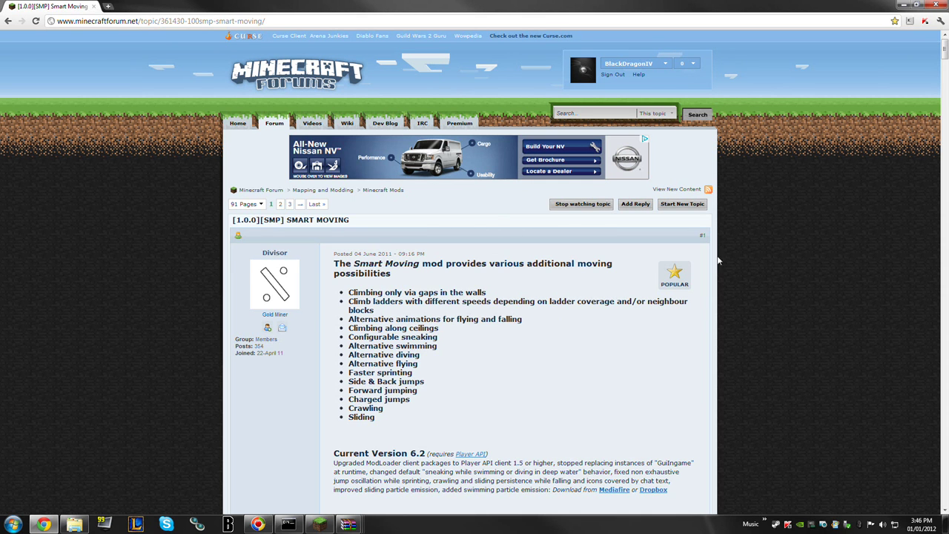
{"action": "left_click_drag", "start_coordinate": [941, 49], "coordinate": [942, 58]}
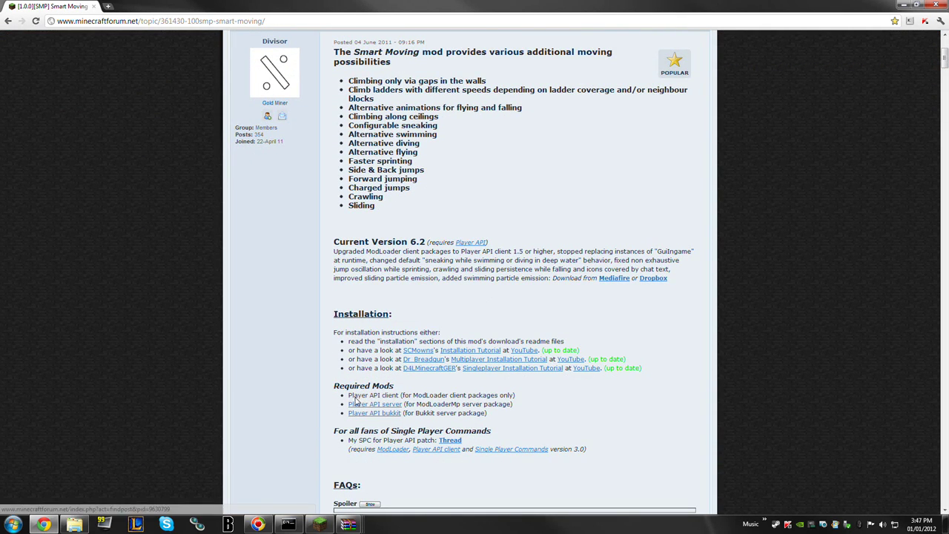
{"action": "left_click_drag", "start_coordinate": [401, 396], "coordinate": [504, 397]}
{"action": "left_click", "coordinate": [559, 400]}
{"action": "middle_click", "coordinate": [383, 399]}
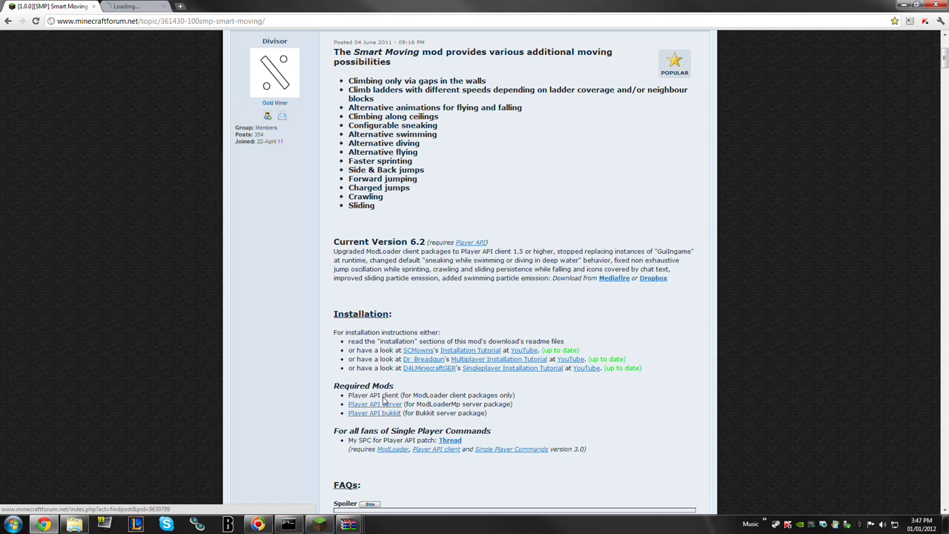
{"action": "scroll", "coordinate": [255, 356], "scroll_direction": "down", "scroll_amount": 3}
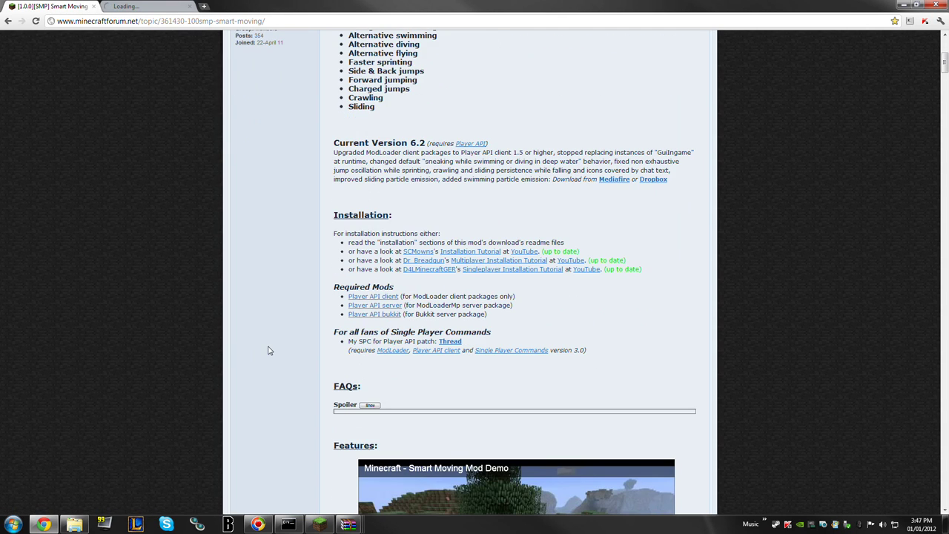
{"action": "middle_click", "coordinate": [436, 350]}
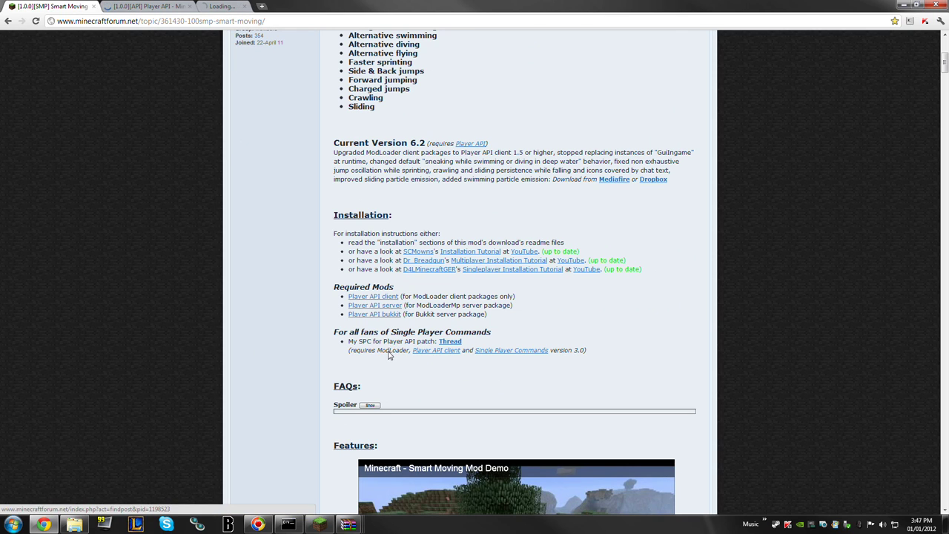
Step: Check the Client 1.5 download line in the Player API thread, then return to Smart Moving
{"action": "key", "text": "ctrl+Tab"}
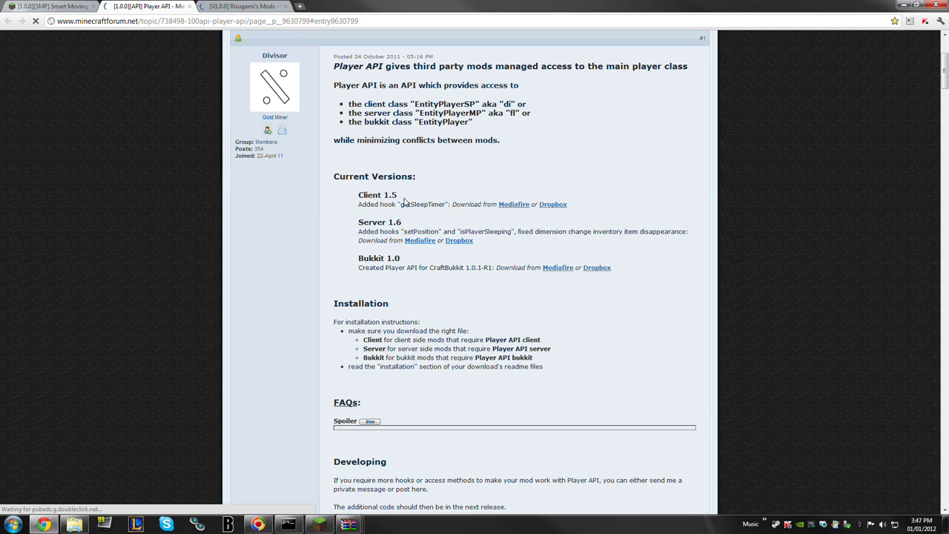
{"action": "triple_click", "coordinate": [360, 195]}
{"action": "left_click", "coordinate": [524, 211]}
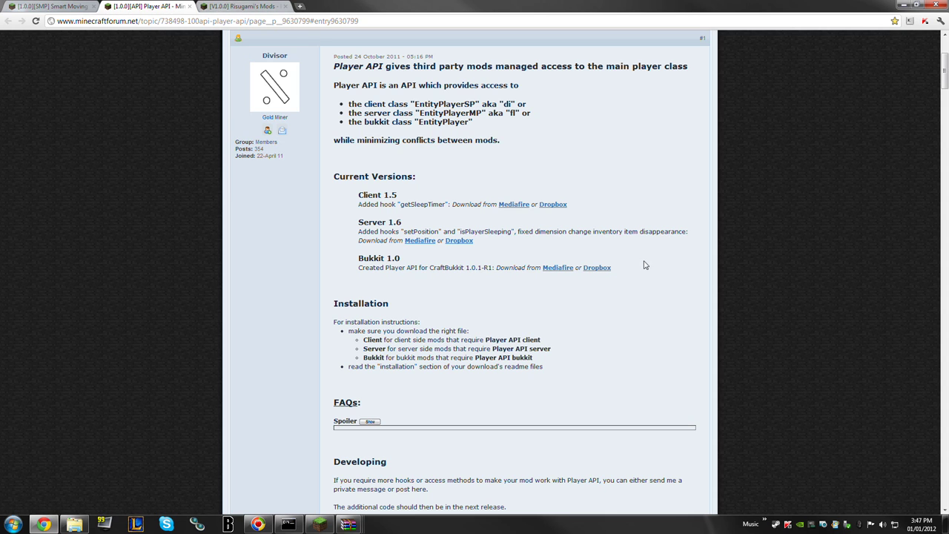
{"action": "key", "text": "ctrl+Tab"}
{"action": "key", "text": "ctrl+Tab"}
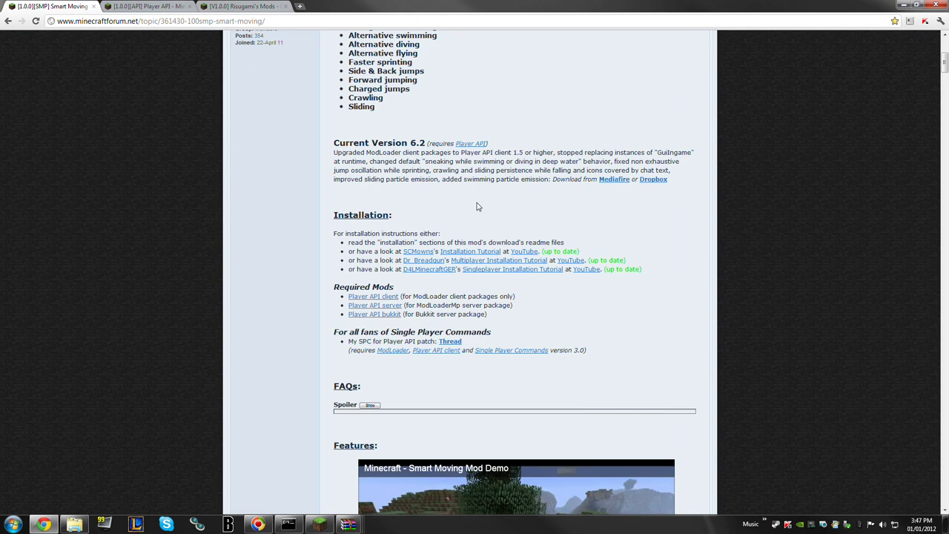
{"action": "scroll", "coordinate": [477, 207], "scroll_direction": "up", "scroll_amount": 2}
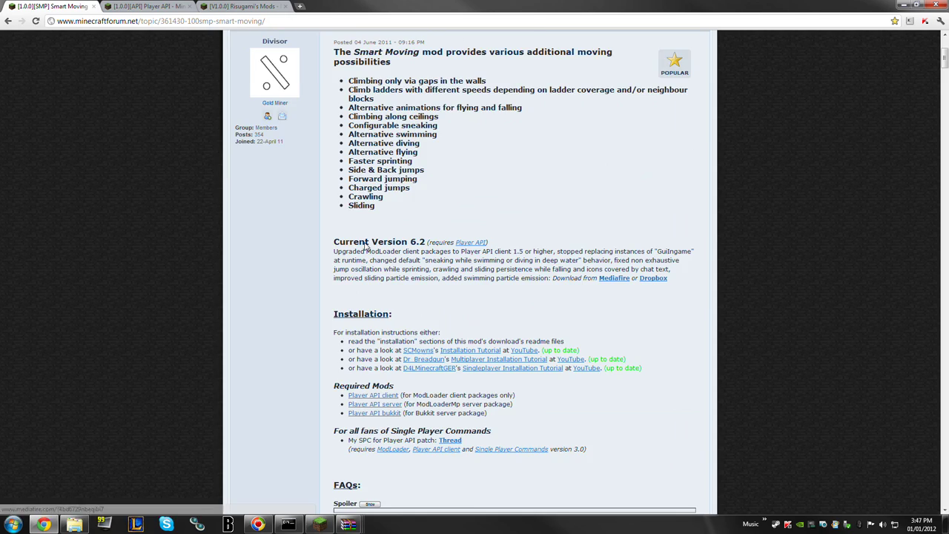
{"action": "scroll", "coordinate": [365, 247], "scroll_direction": "up", "scroll_amount": 1}
Step: Locate the ModLoader 1.0.0 entry in Risugami's Mods thread, then close that thread's tab
{"action": "key", "text": "ctrl+Tab"}
{"action": "key", "text": "ctrl+Tab"}
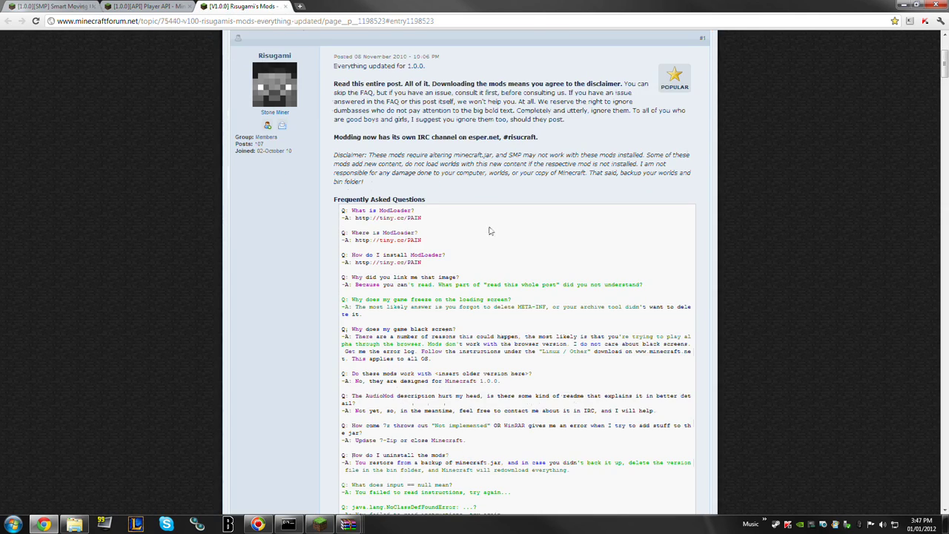
{"action": "scroll", "coordinate": [392, 299], "scroll_direction": "down", "scroll_amount": 4}
{"action": "scroll", "coordinate": [381, 282], "scroll_direction": "up", "scroll_amount": 5}
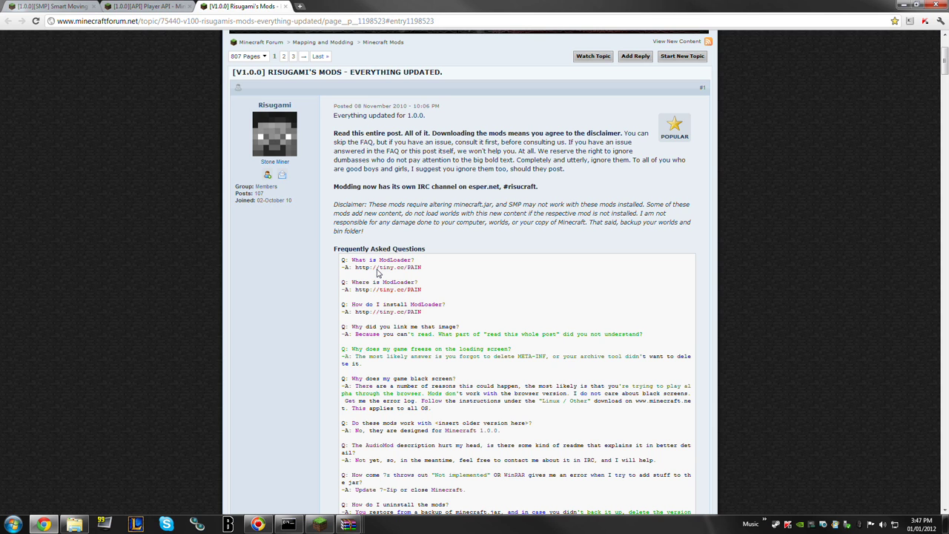
{"action": "scroll", "coordinate": [384, 264], "scroll_direction": "down", "scroll_amount": 15}
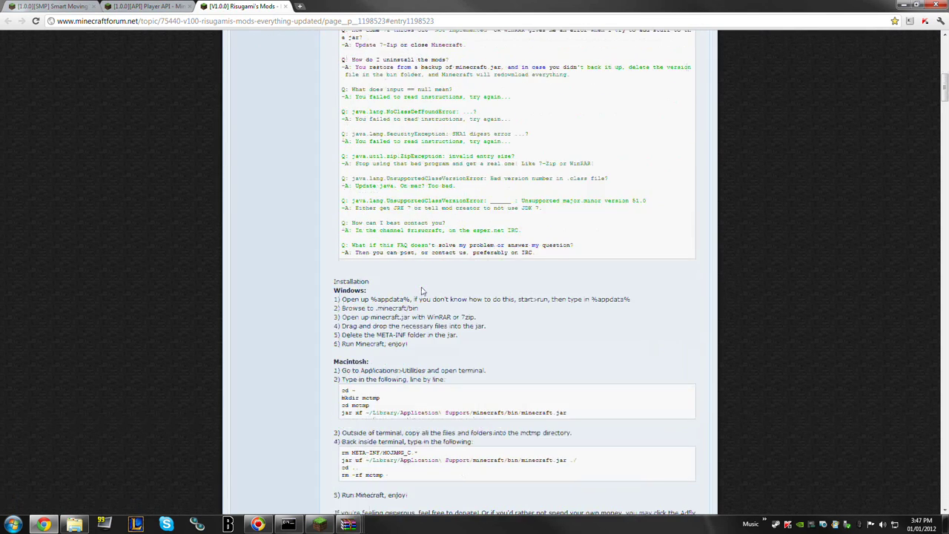
{"action": "scroll", "coordinate": [422, 291], "scroll_direction": "down", "scroll_amount": 3}
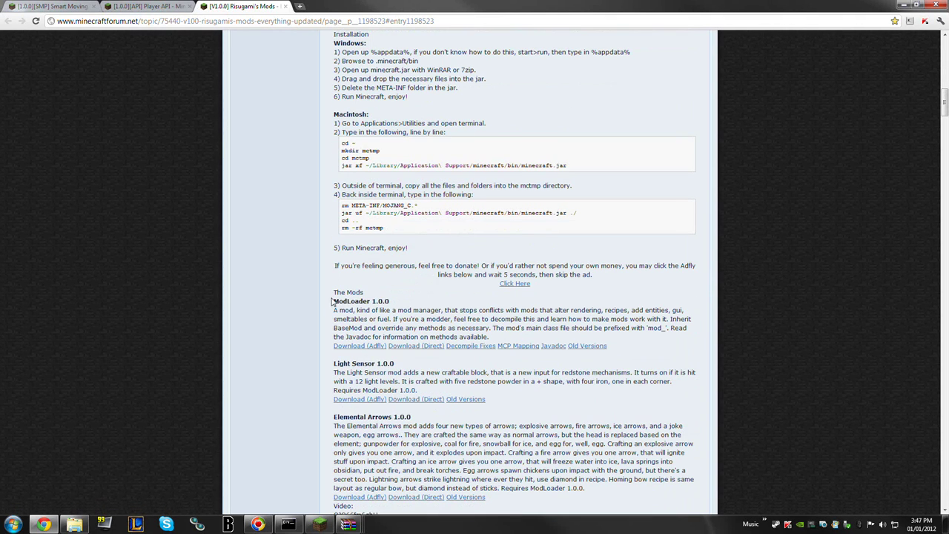
{"action": "left_click_drag", "start_coordinate": [331, 304], "coordinate": [404, 306]}
{"action": "left_click", "coordinate": [434, 309]}
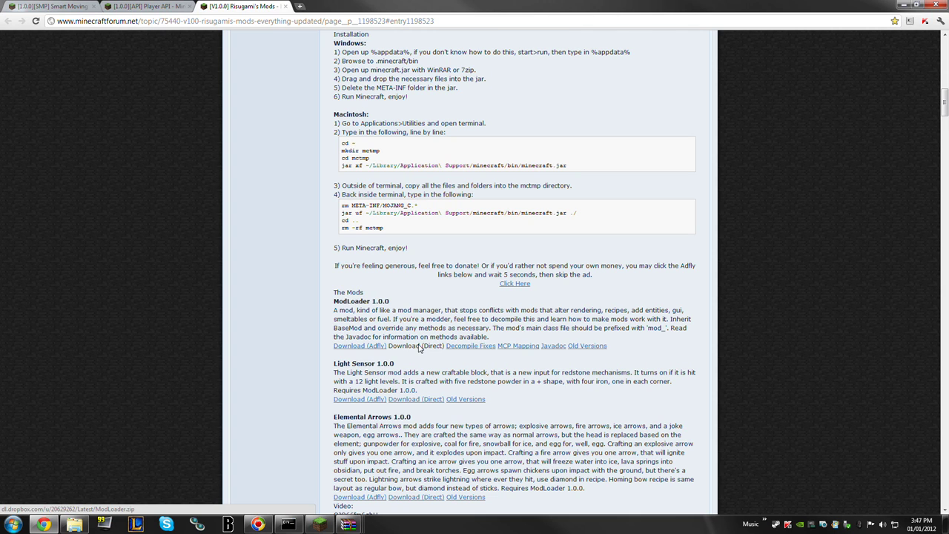
{"action": "left_click", "coordinate": [285, 6]}
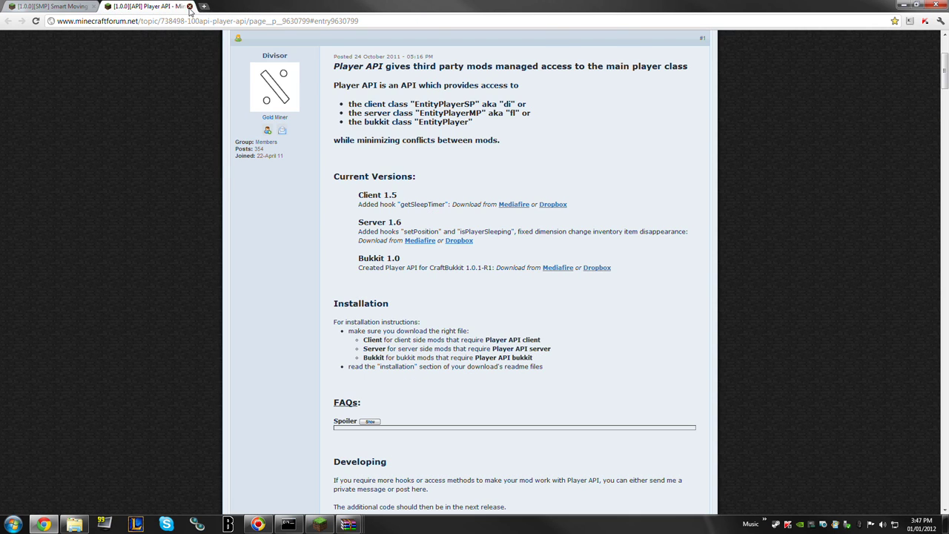
Step: Close the Player API tab, show the desktop, and open Run from Start with %appdata%
{"action": "left_click", "coordinate": [189, 6]}
{"action": "key", "text": "super+d"}
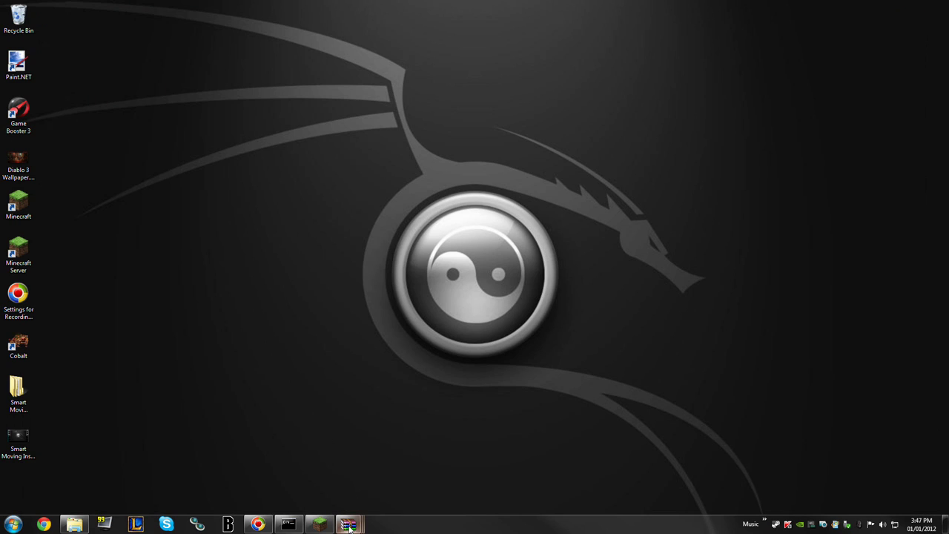
{"action": "key", "text": "super"}
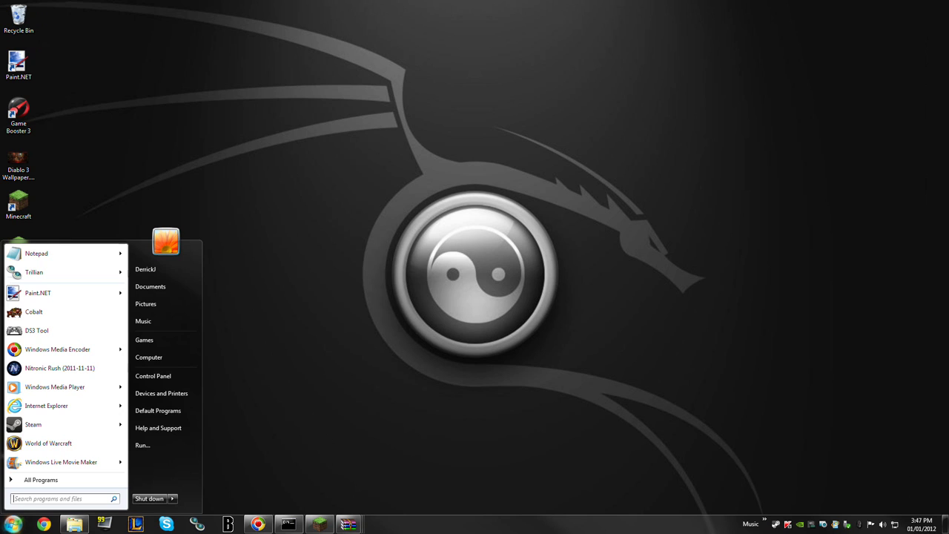
{"action": "left_click", "coordinate": [58, 499]}
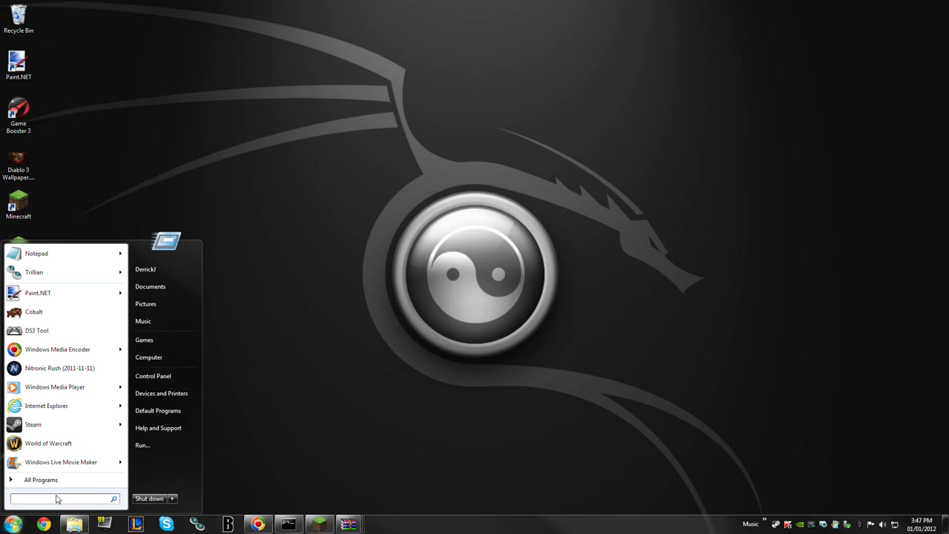
{"action": "type", "text": "%appdat"}
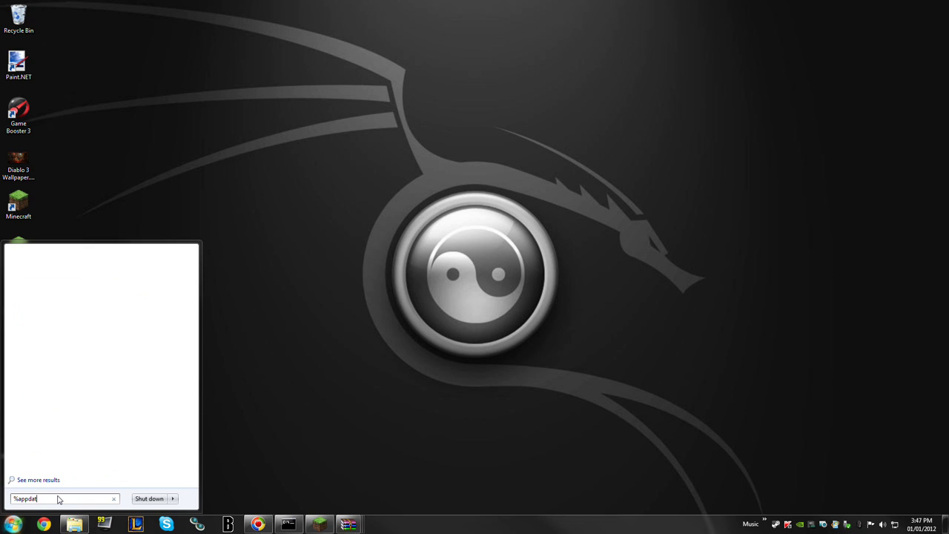
{"action": "type", "text": "a%"}
{"action": "key", "text": "ctrl+a"}
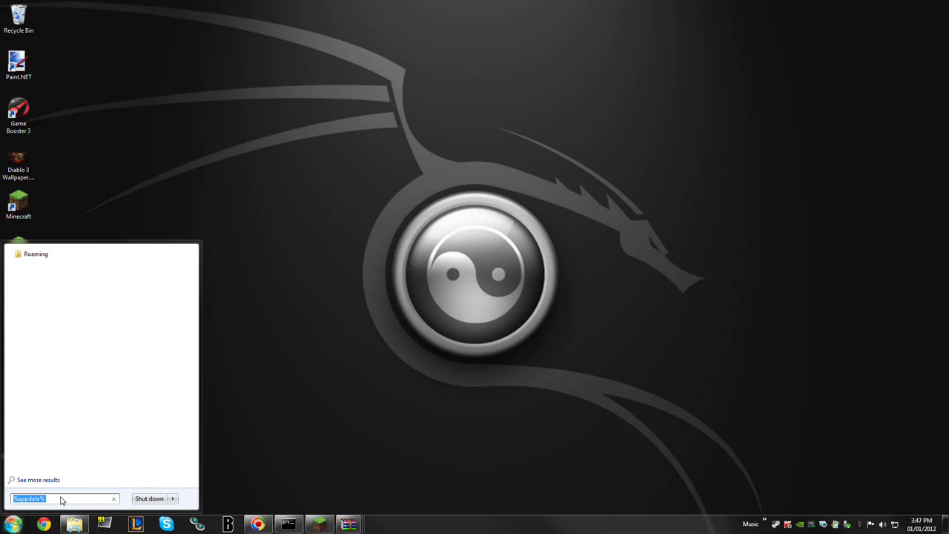
{"action": "key", "text": "BackSpace"}
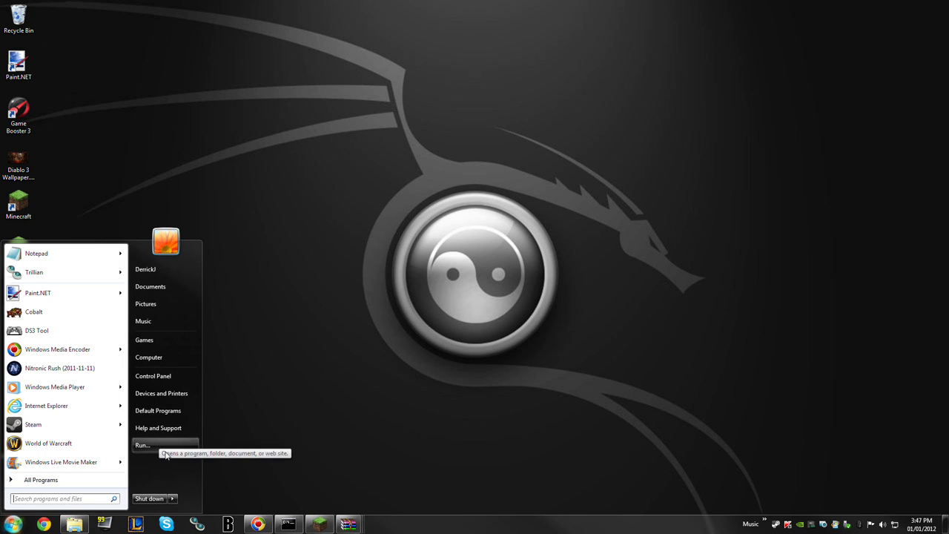
{"action": "left_click", "coordinate": [159, 448]}
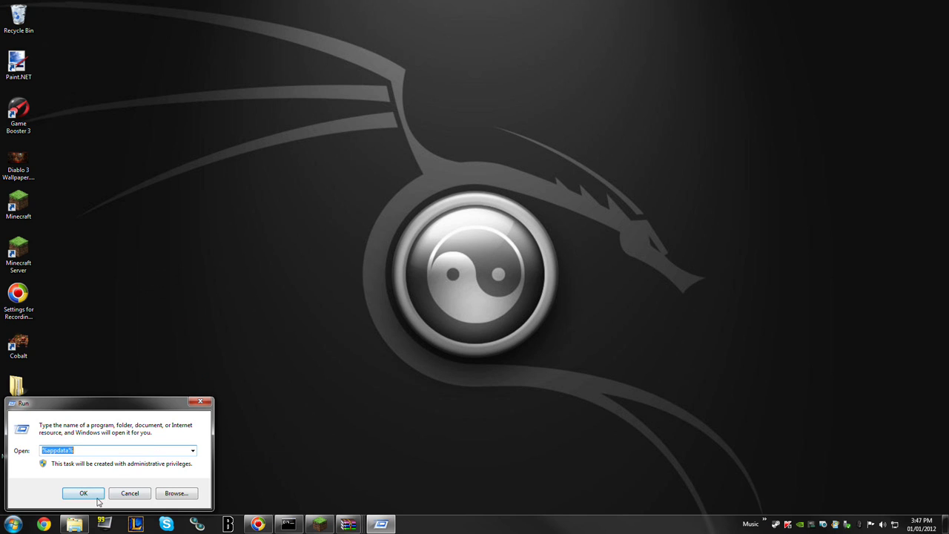
Step: Open the %appdata% Roaming folder snapped to the left half and browse into .minecraft\bin
{"action": "left_click", "coordinate": [84, 493]}
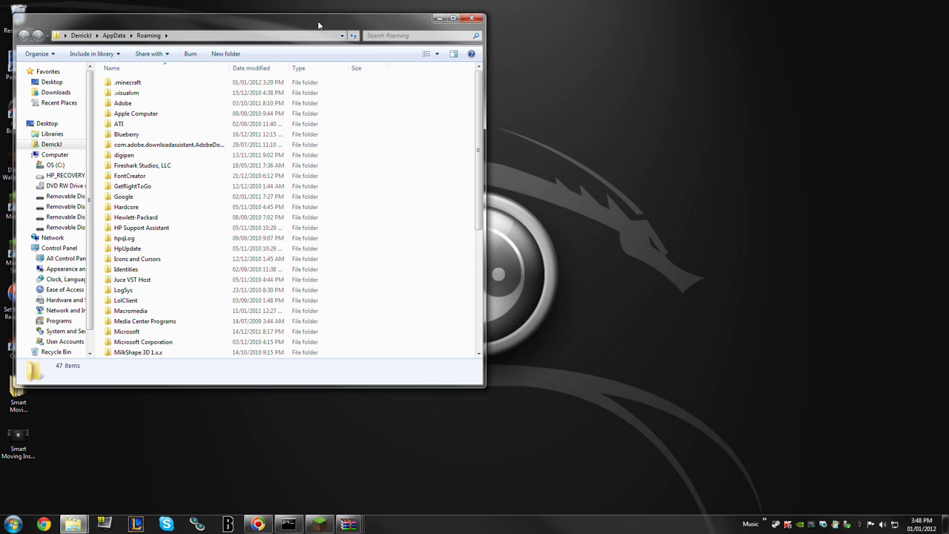
{"action": "left_click_drag", "start_coordinate": [319, 26], "coordinate": [1, 44]}
{"action": "double_click", "coordinate": [115, 70]}
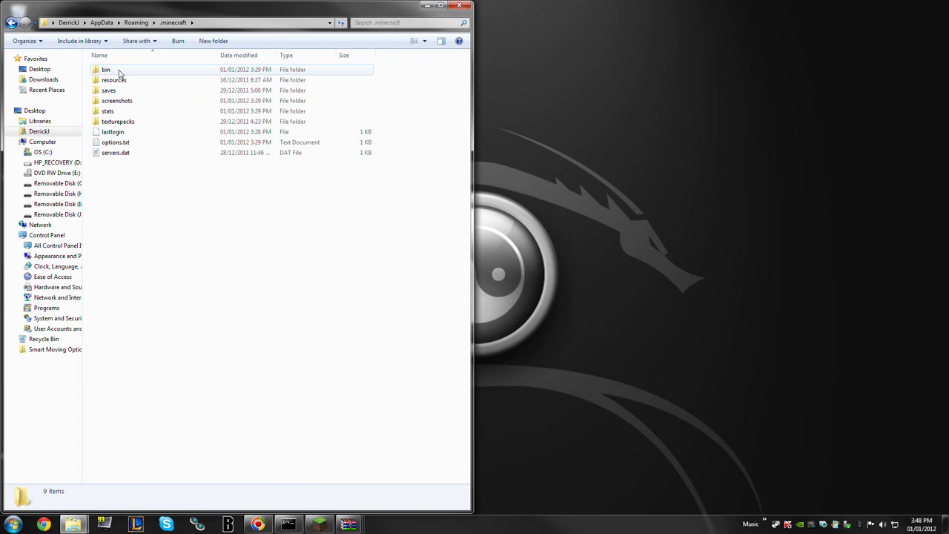
{"action": "double_click", "coordinate": [118, 71]}
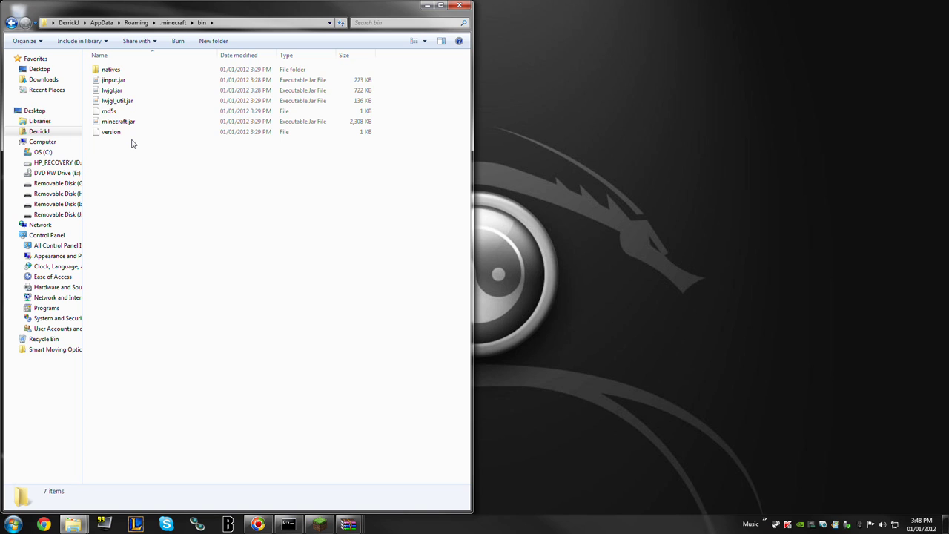
Step: Open minecraft.jar as a WinRAR archive and snap its window to the left half
{"action": "left_click", "coordinate": [119, 121]}
{"action": "right_click", "coordinate": [118, 121]}
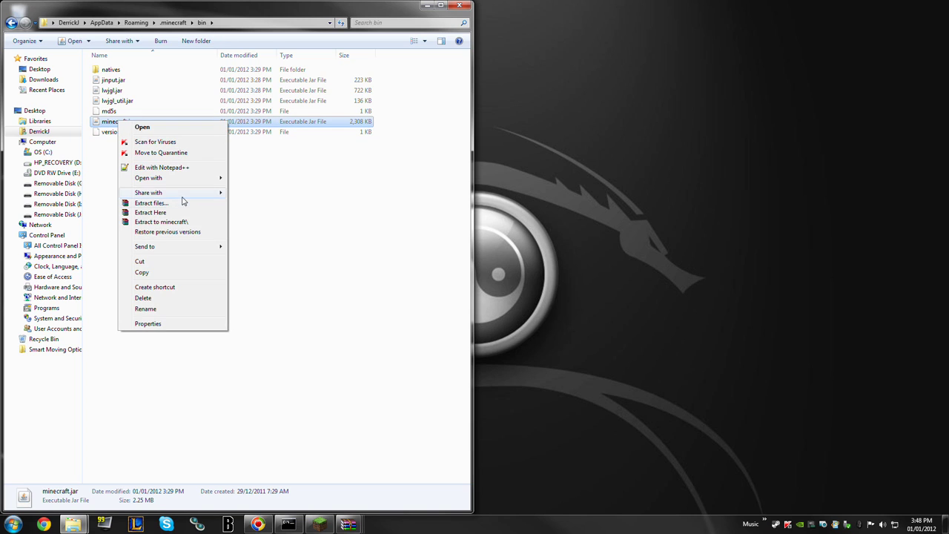
{"action": "mouse_move", "coordinate": [181, 179]}
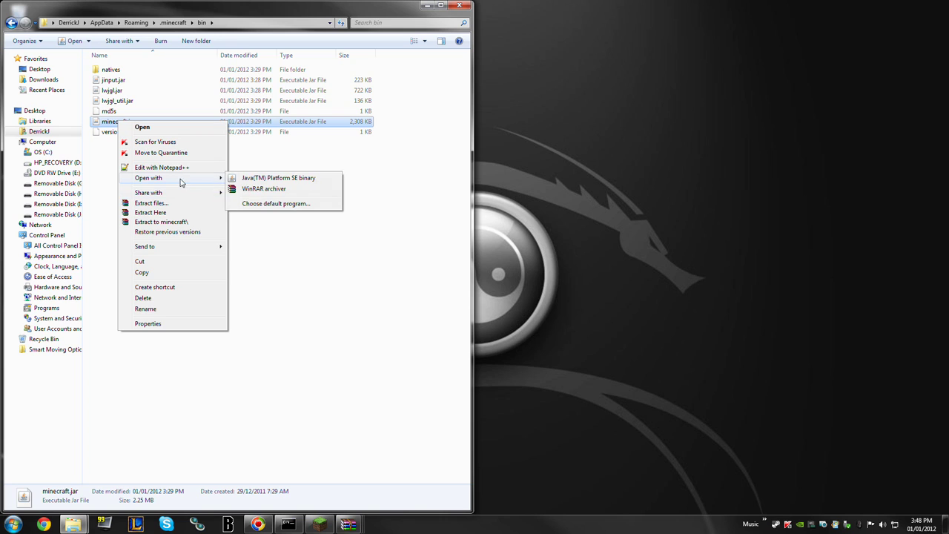
{"action": "left_click", "coordinate": [263, 190]}
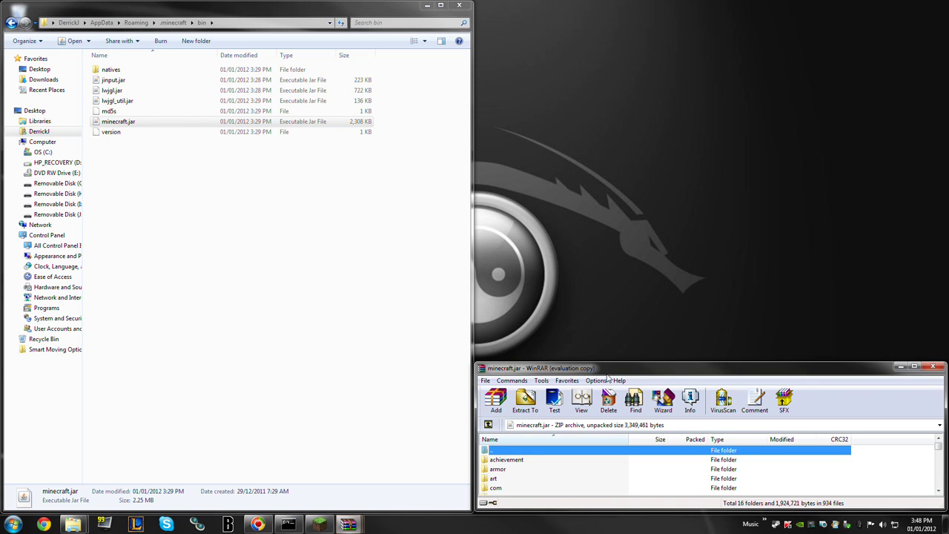
{"action": "left_click", "coordinate": [761, 442]}
{"action": "left_click_drag", "start_coordinate": [614, 368], "coordinate": [0, 337]}
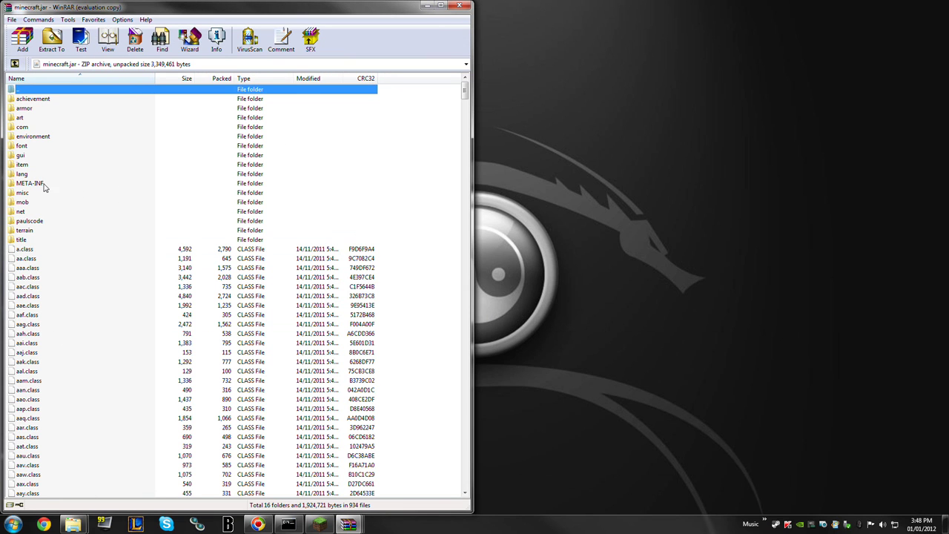
Step: Delete the META-INF folder from minecraft.jar and confirm
{"action": "left_click", "coordinate": [33, 184]}
{"action": "key", "text": "Delete"}
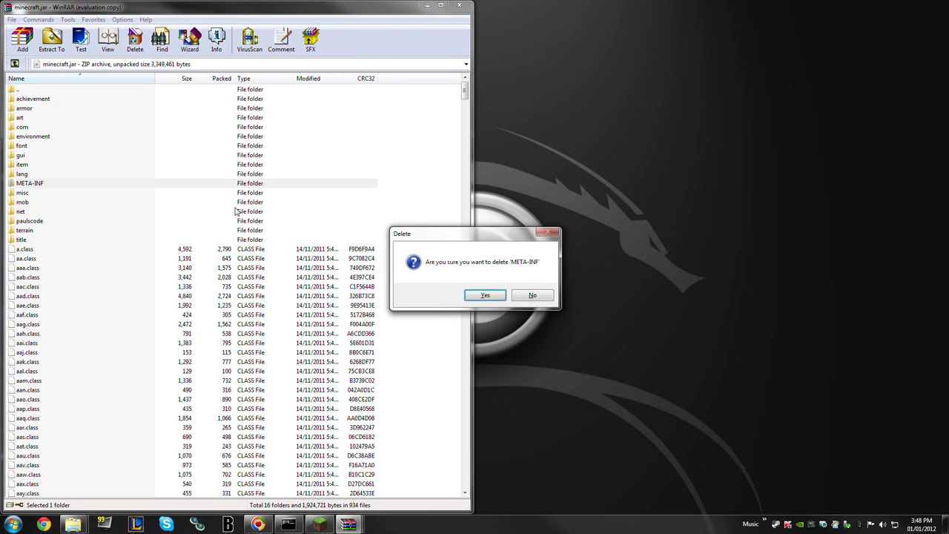
{"action": "key", "text": "Return"}
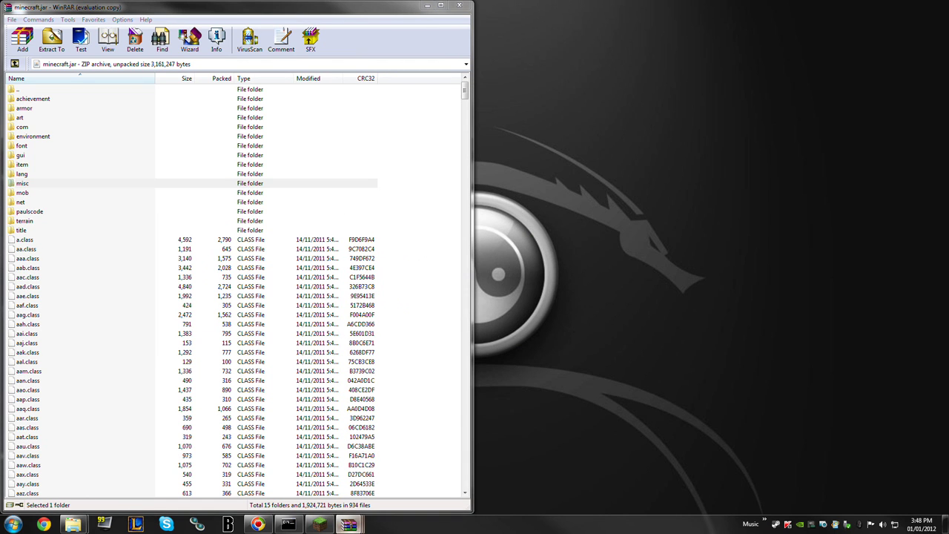
Step: Arrange the windows so the ModLoader.zip archive sits beside minecraft.jar
{"action": "mouse_move", "coordinate": [348, 524]}
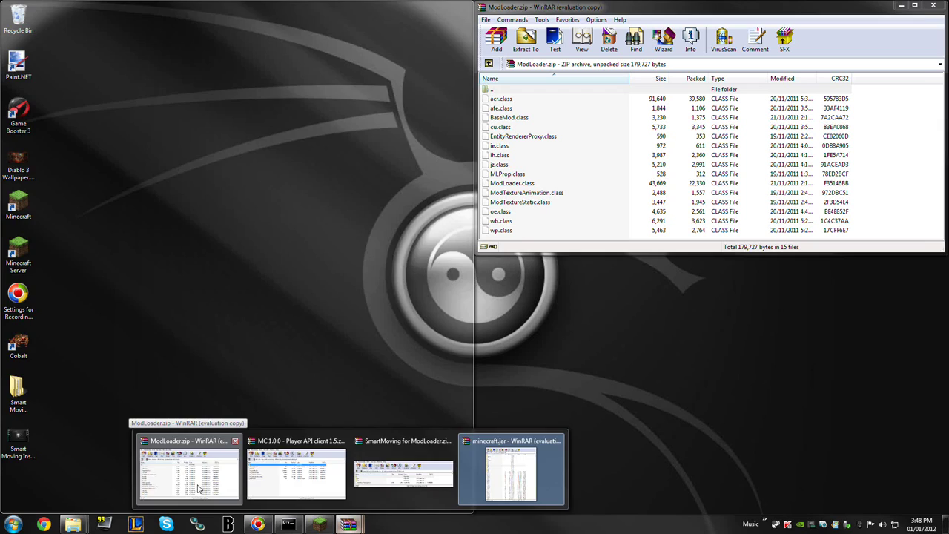
{"action": "left_click", "coordinate": [198, 490]}
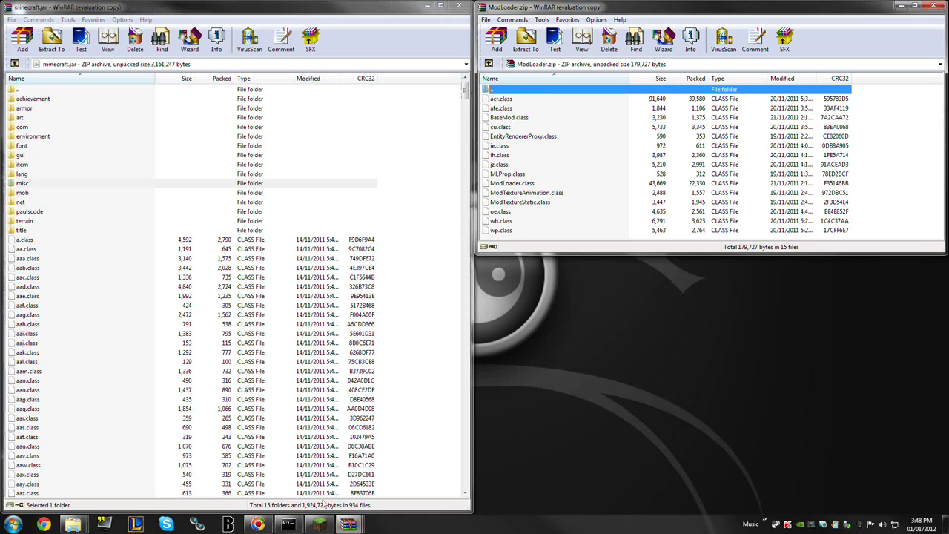
{"action": "left_click", "coordinate": [901, 6]}
{"action": "mouse_move", "coordinate": [74, 524]}
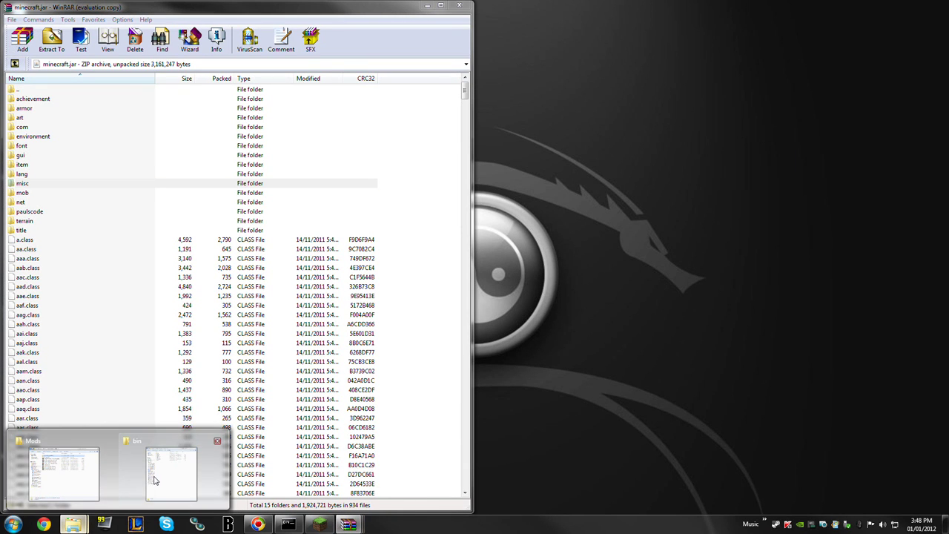
{"action": "left_click", "coordinate": [78, 479]}
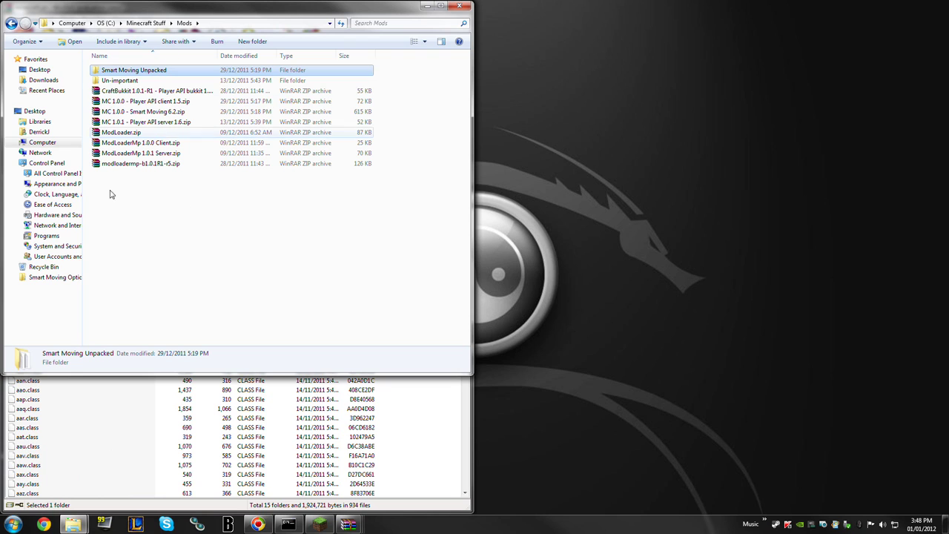
{"action": "left_click", "coordinate": [244, 224]}
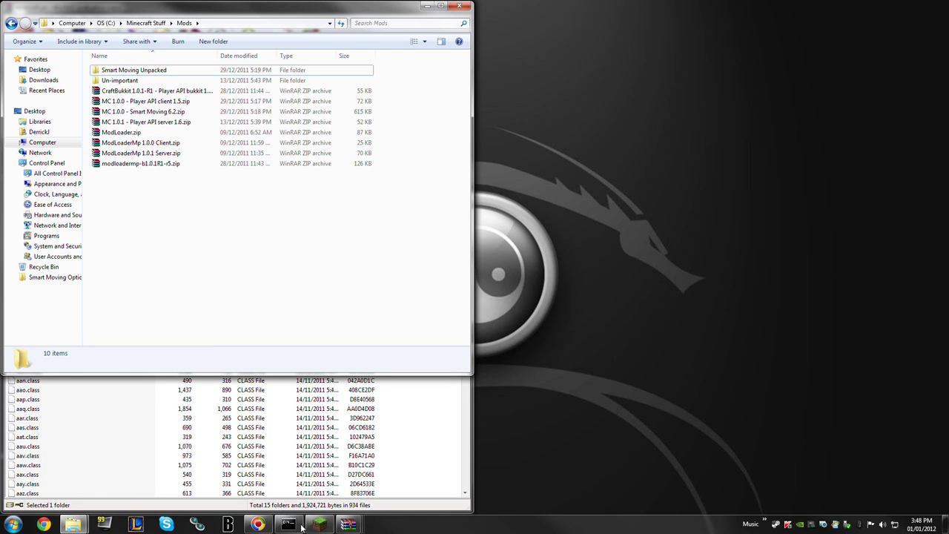
{"action": "left_click", "coordinate": [348, 525]}
{"action": "left_click", "coordinate": [200, 468]}
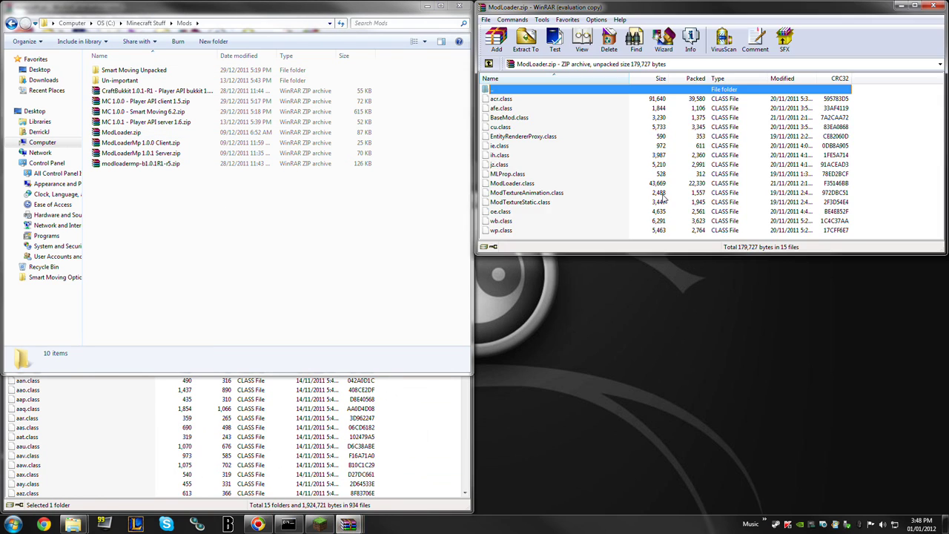
{"action": "left_click", "coordinate": [437, 6]}
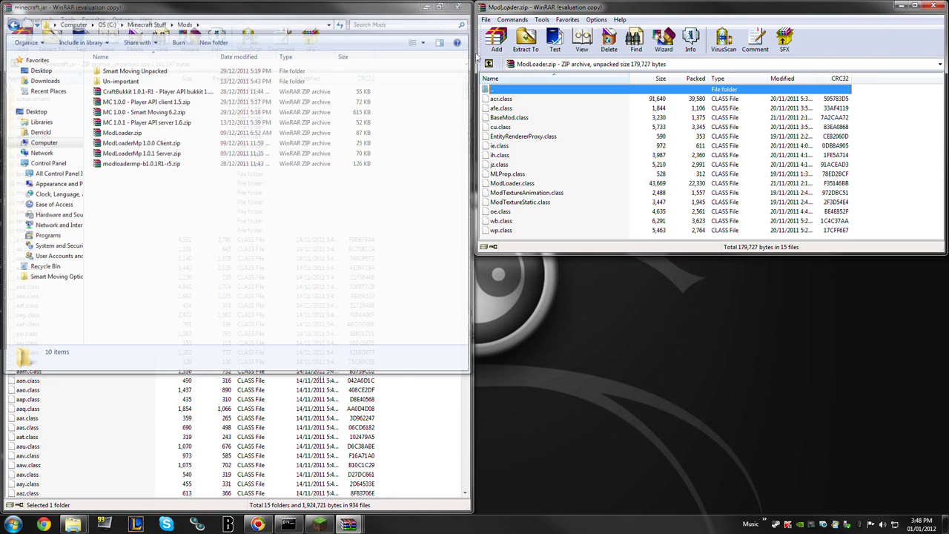
Step: Copy all 15 ModLoader files, acr.class through wp.class, into minecraft.jar
{"action": "left_click", "coordinate": [506, 100]}
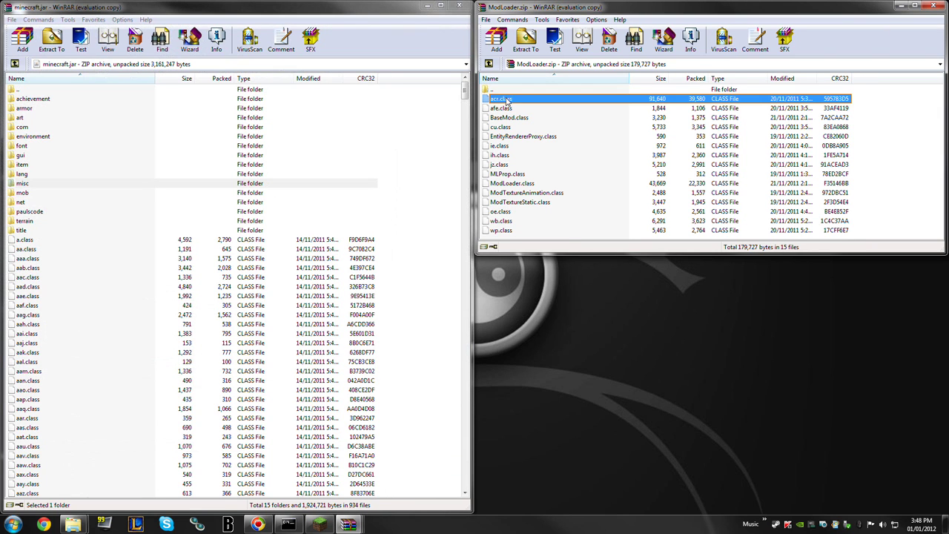
{"action": "left_click", "coordinate": [508, 231], "text": "shift"}
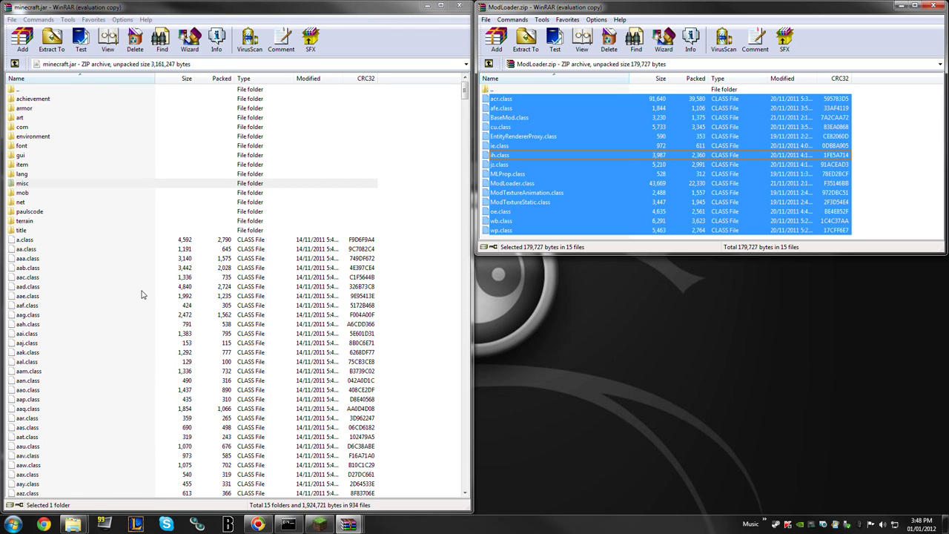
{"action": "left_click_drag", "start_coordinate": [145, 300], "coordinate": [143, 299]}
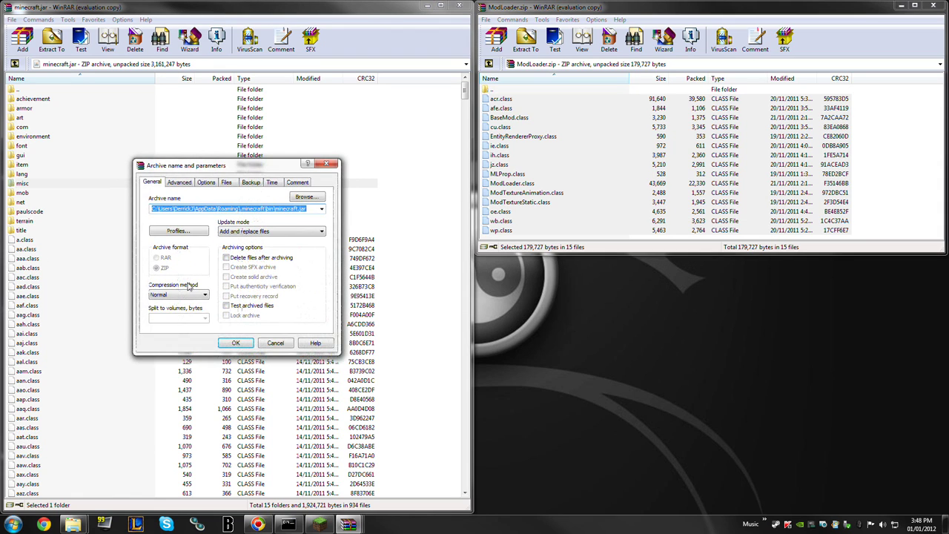
{"action": "left_click", "coordinate": [234, 343]}
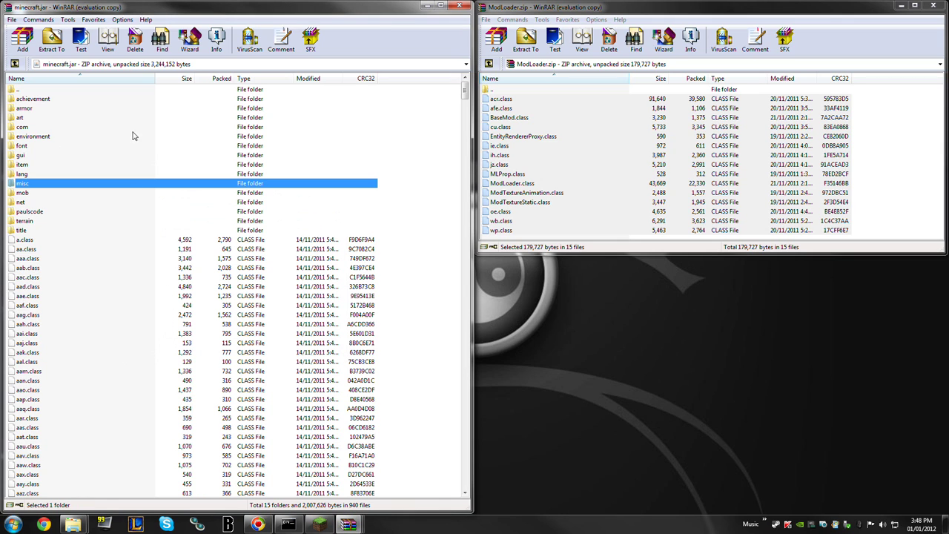
Step: Open MC 1.0.0 - Player API client 1.5.zip in WinRAR and close the Mods folder window
{"action": "left_click", "coordinate": [612, 353]}
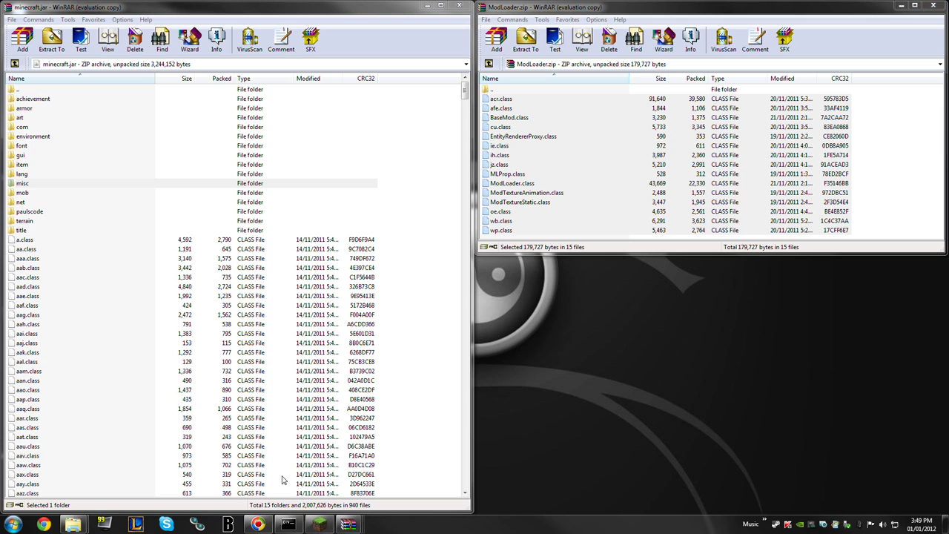
{"action": "mouse_move", "coordinate": [74, 524]}
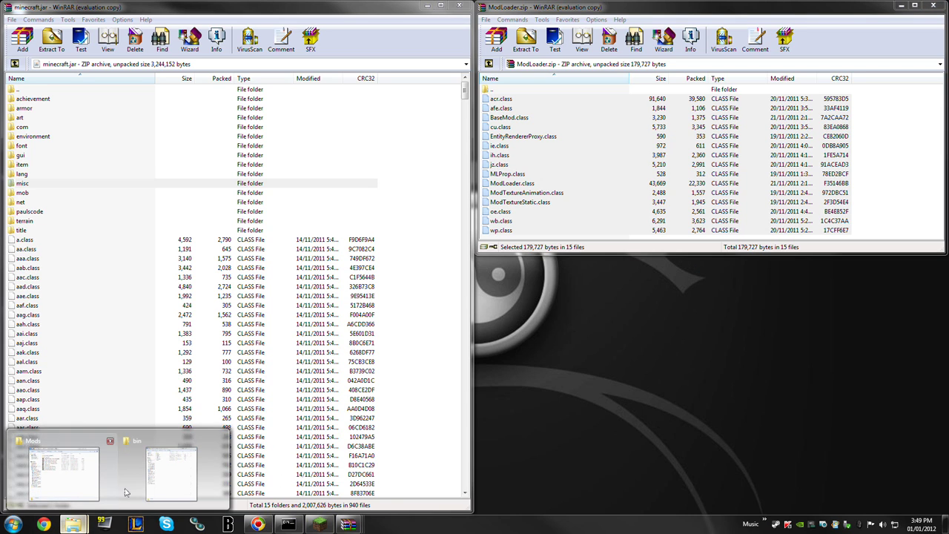
{"action": "left_click", "coordinate": [65, 464]}
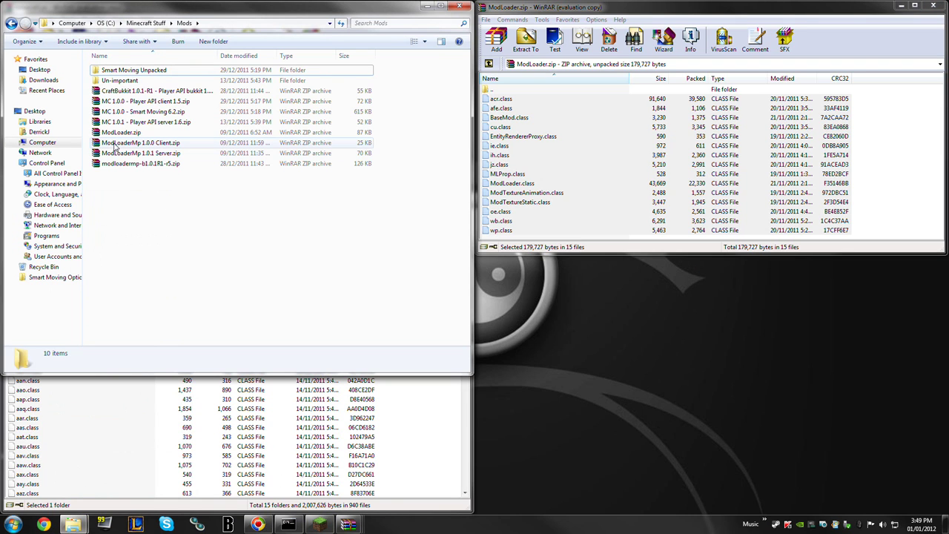
{"action": "left_click", "coordinate": [139, 104]}
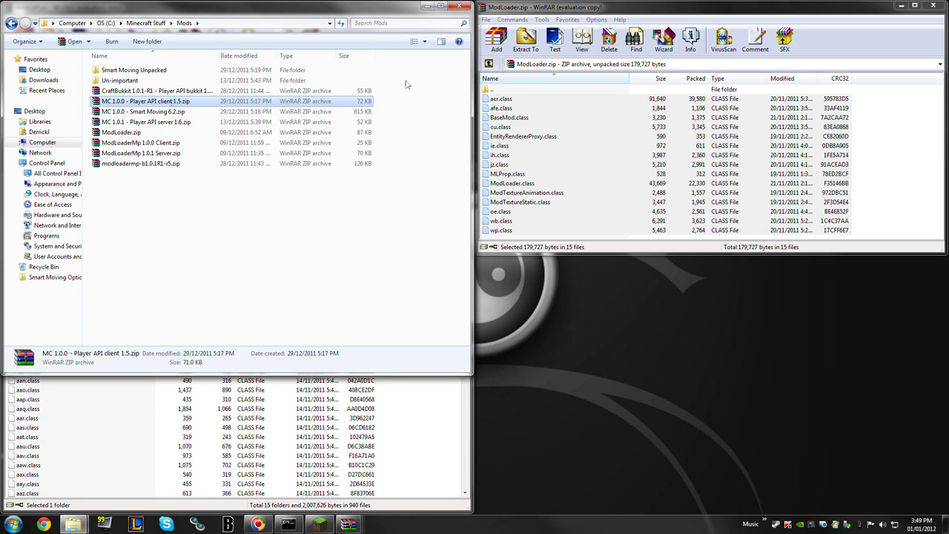
{"action": "mouse_move", "coordinate": [347, 524]}
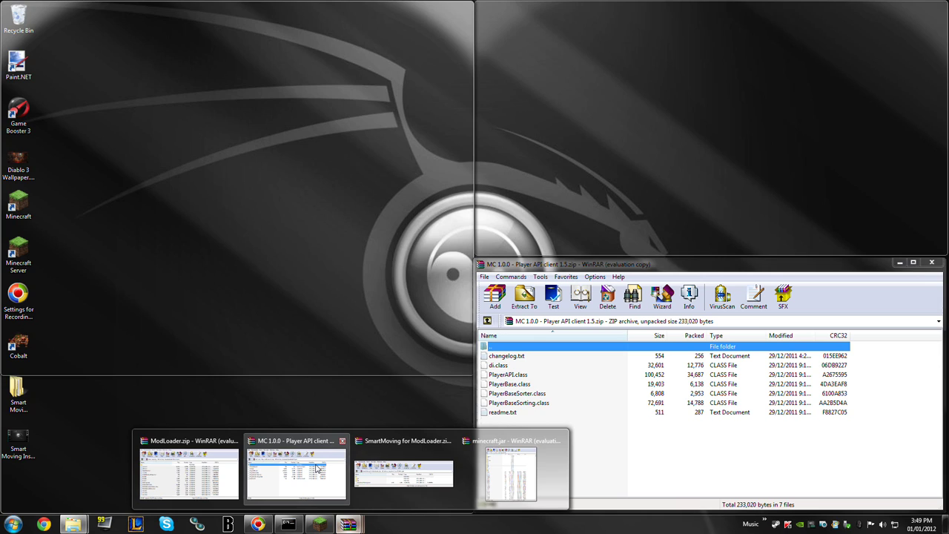
{"action": "left_click", "coordinate": [297, 467]}
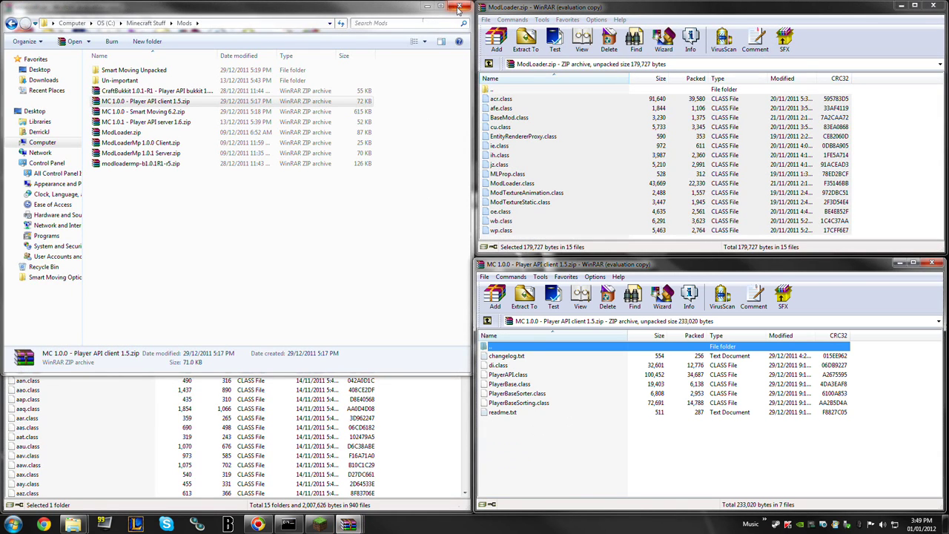
{"action": "left_click", "coordinate": [458, 9]}
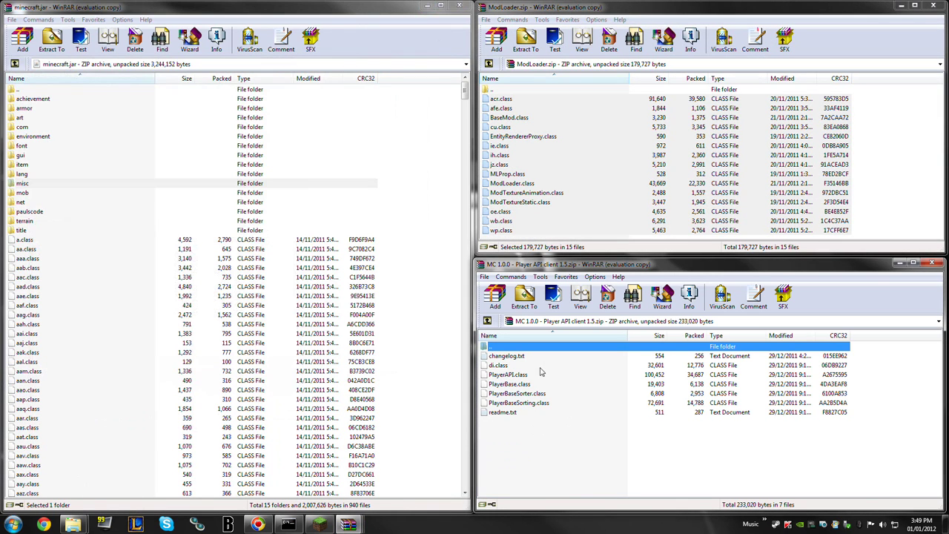
Step: Copy di.class through PlayerBaseSorting.class from the Player API archive into minecraft.jar
{"action": "left_click", "coordinate": [502, 365]}
{"action": "left_click", "coordinate": [510, 404], "text": "shift"}
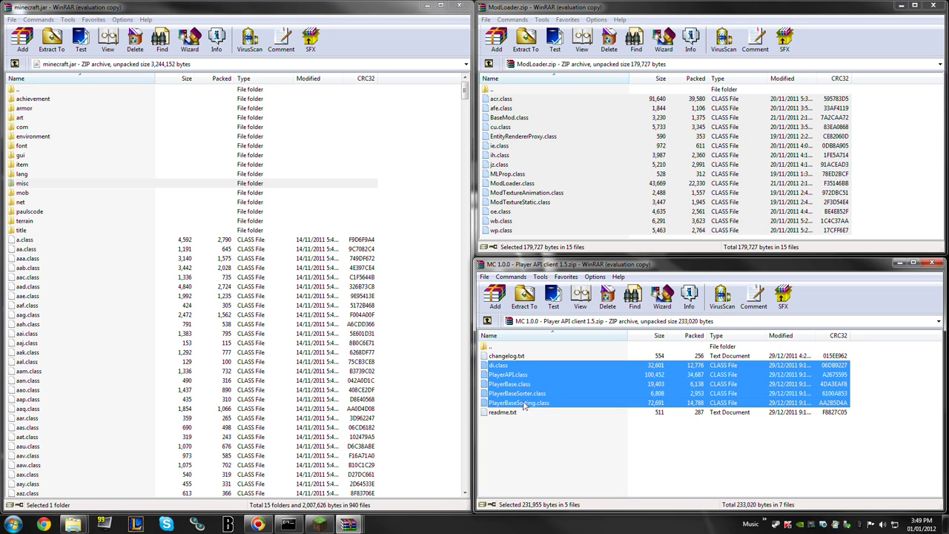
{"action": "left_click_drag", "start_coordinate": [274, 382], "coordinate": [282, 379]}
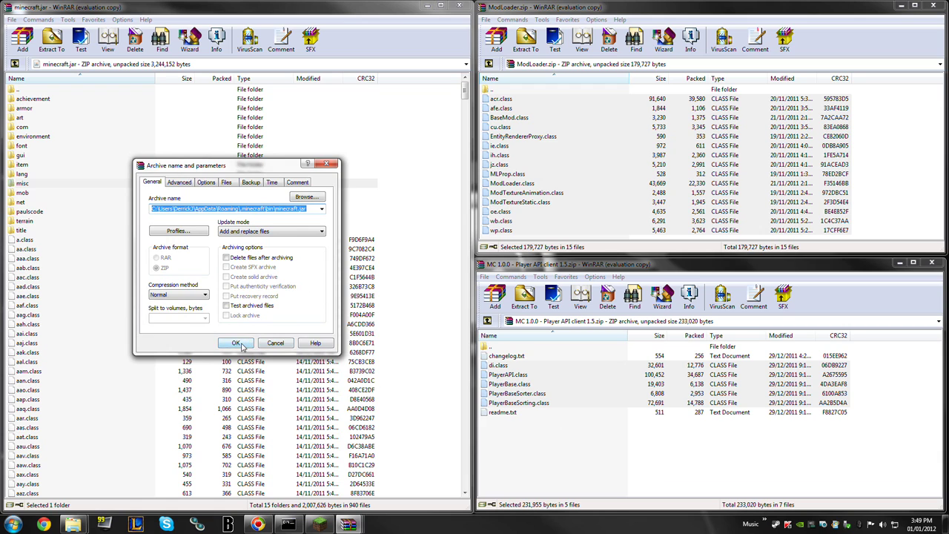
{"action": "left_click", "coordinate": [236, 343]}
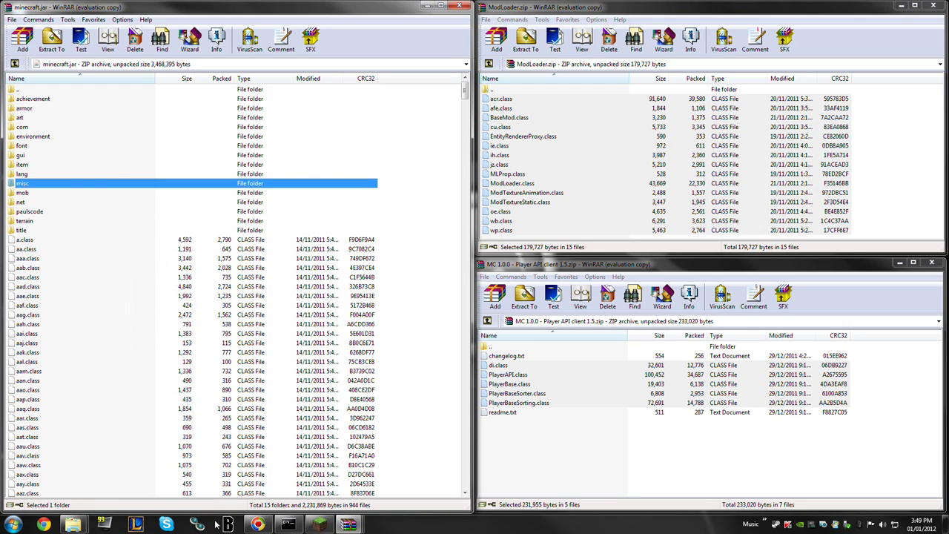
{"action": "left_click", "coordinate": [74, 524]}
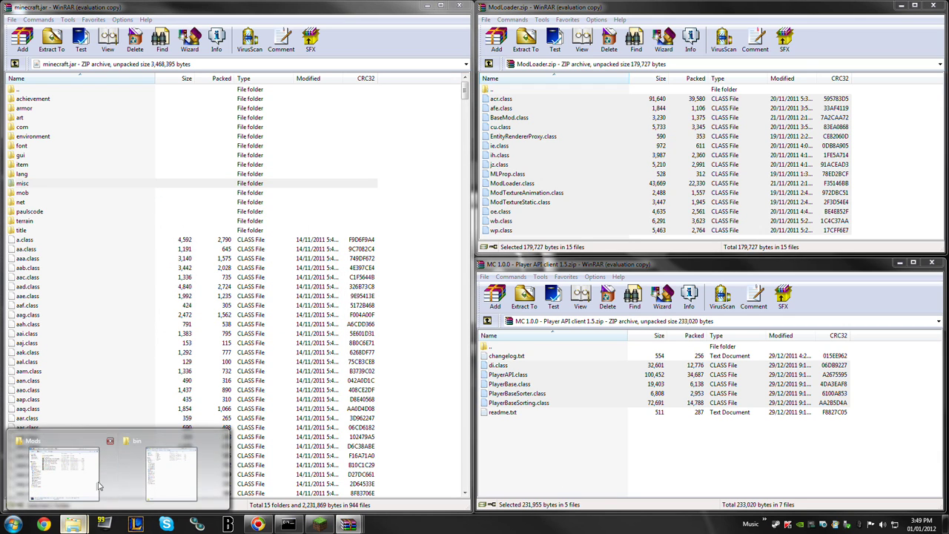
Step: Open SmartMoving for ModLoader.zip from Mods\Smart Moving Unpacked, then close that folder window
{"action": "left_click", "coordinate": [100, 486]}
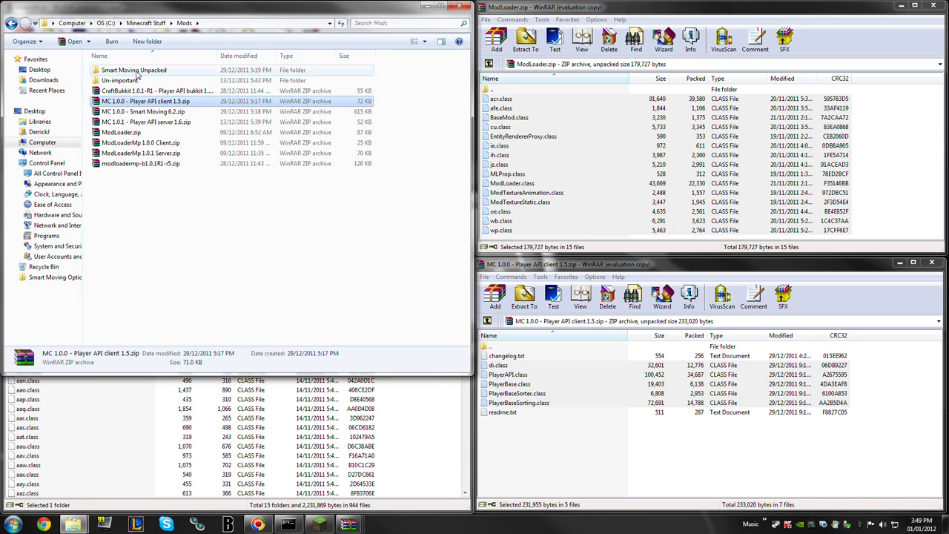
{"action": "double_click", "coordinate": [136, 71]}
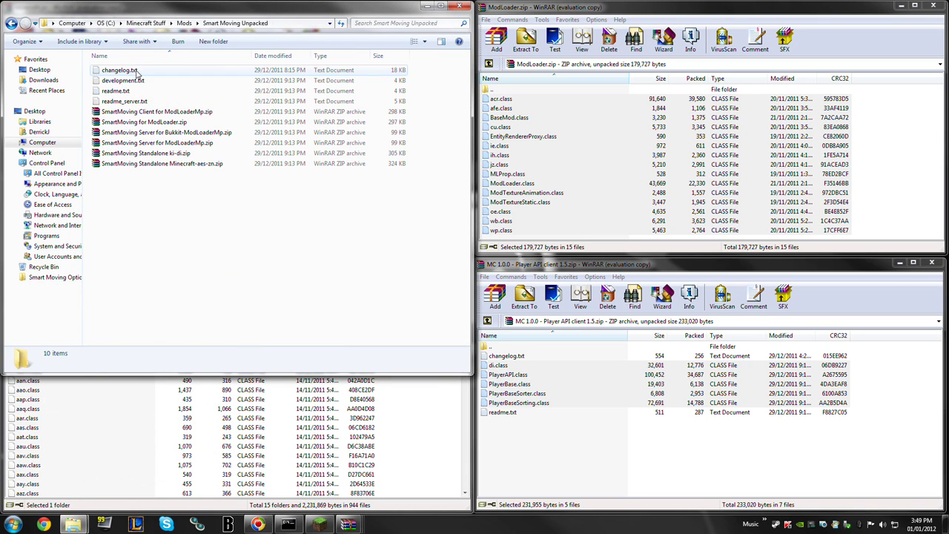
{"action": "left_click", "coordinate": [11, 23]}
{"action": "left_click", "coordinate": [156, 111]}
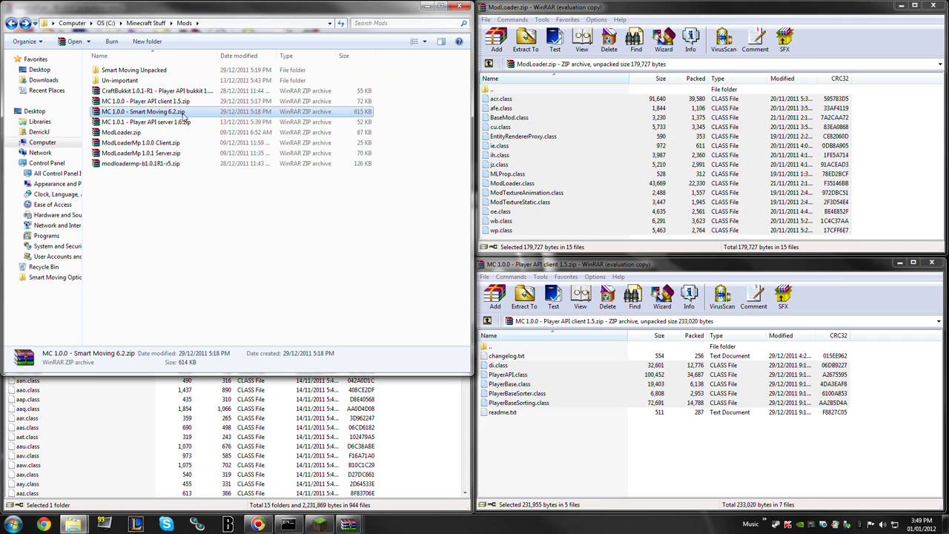
{"action": "left_click", "coordinate": [142, 72]}
{"action": "double_click", "coordinate": [142, 72]}
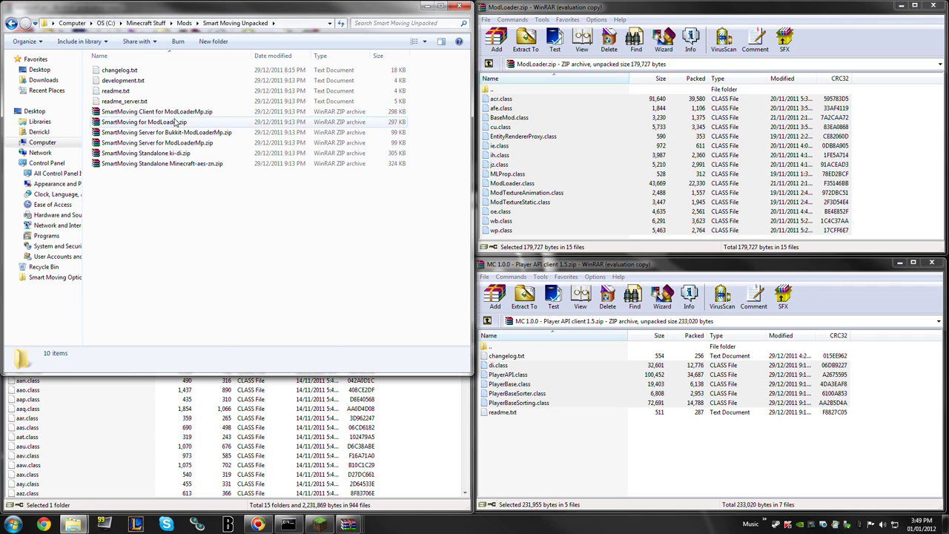
{"action": "left_click", "coordinate": [157, 126]}
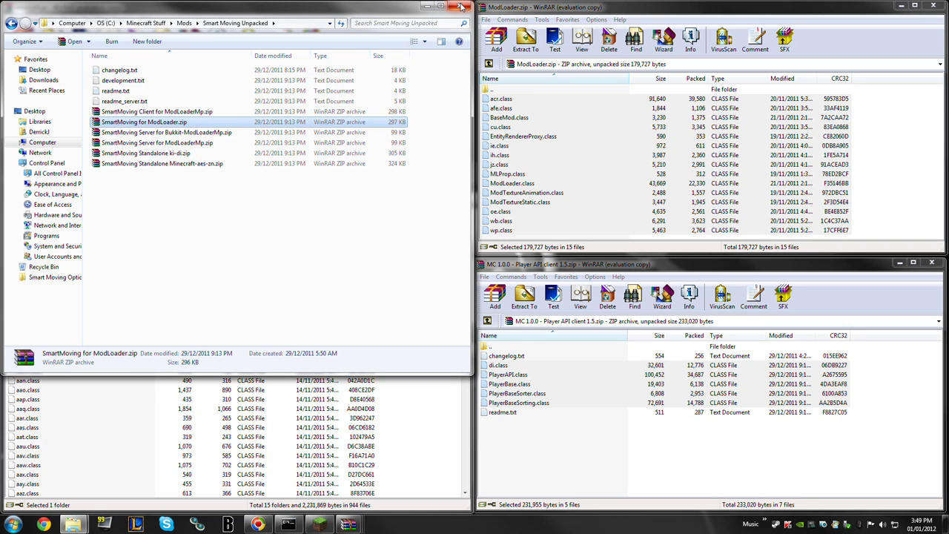
{"action": "left_click", "coordinate": [459, 6]}
Step: Copy gui, net and mod_SmartMoving.class from the SmartMoving archive into minecraft.jar
{"action": "mouse_move", "coordinate": [348, 524]}
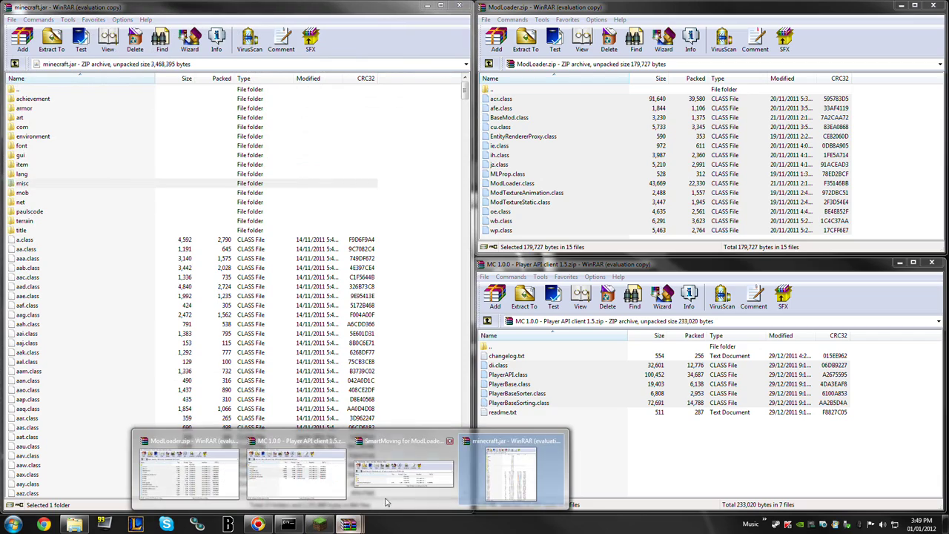
{"action": "left_click", "coordinate": [386, 502]}
{"action": "mouse_move", "coordinate": [226, 384]}
{"action": "left_mouse_down"}
{"action": "mouse_move", "coordinate": [643, 213]}
{"action": "mouse_move", "coordinate": [701, 169]}
{"action": "left_mouse_up"}
{"action": "left_click", "coordinate": [491, 258]}
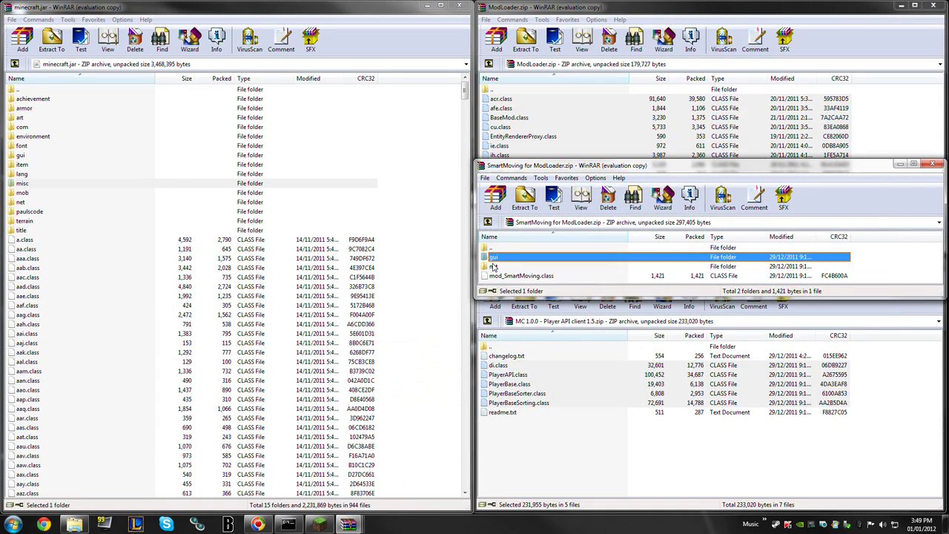
{"action": "left_click", "coordinate": [504, 276], "text": "shift"}
{"action": "left_click_drag", "start_coordinate": [234, 379], "coordinate": [200, 380]}
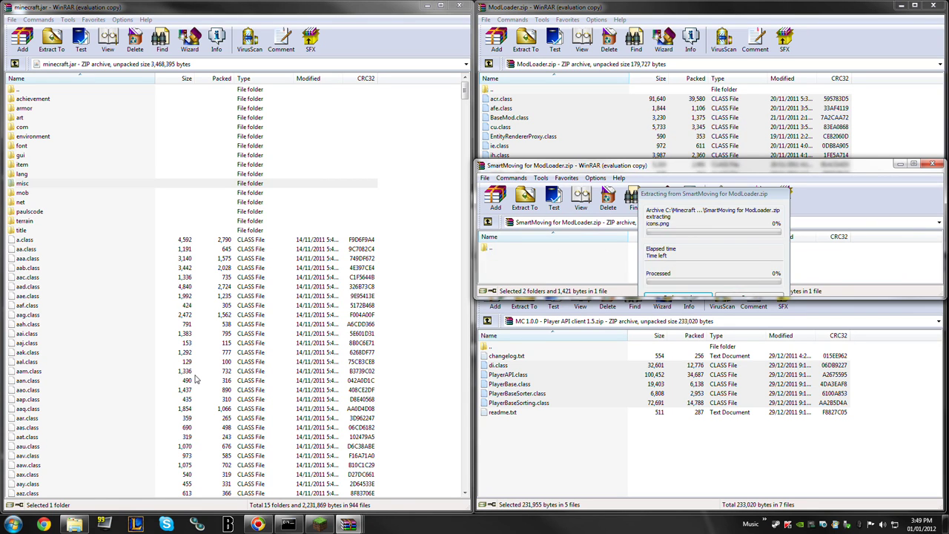
{"action": "left_click", "coordinate": [236, 344]}
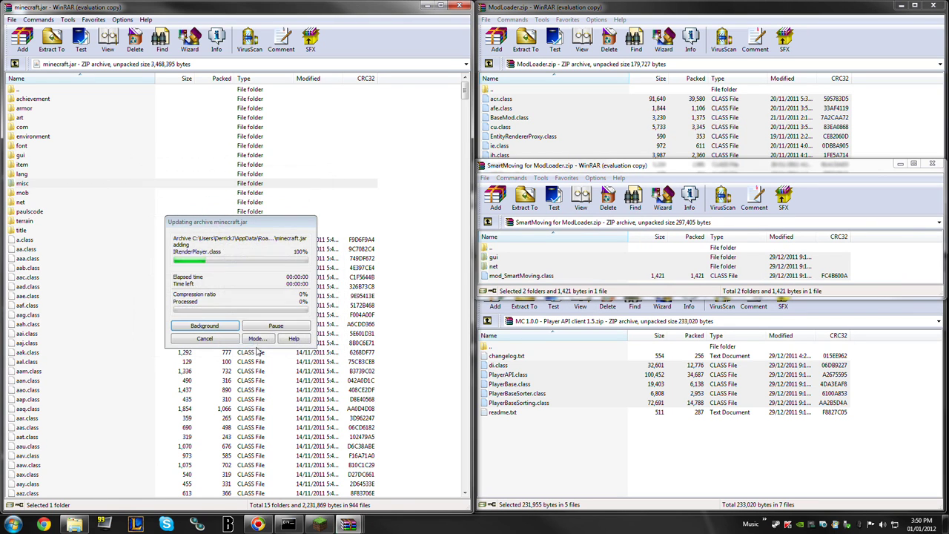
Step: Close minecraft.jar, ModLoader.zip, the SmartMoving archive and the .minecraft bin folder
{"action": "key", "text": "alt+F4"}
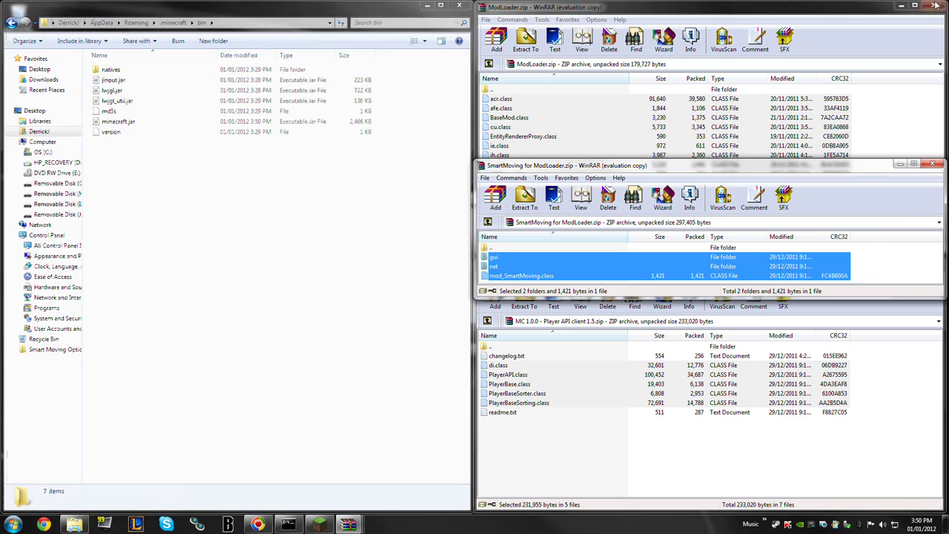
{"action": "left_click", "coordinate": [933, 6]}
{"action": "left_click", "coordinate": [932, 6]}
{"action": "left_click", "coordinate": [466, 14]}
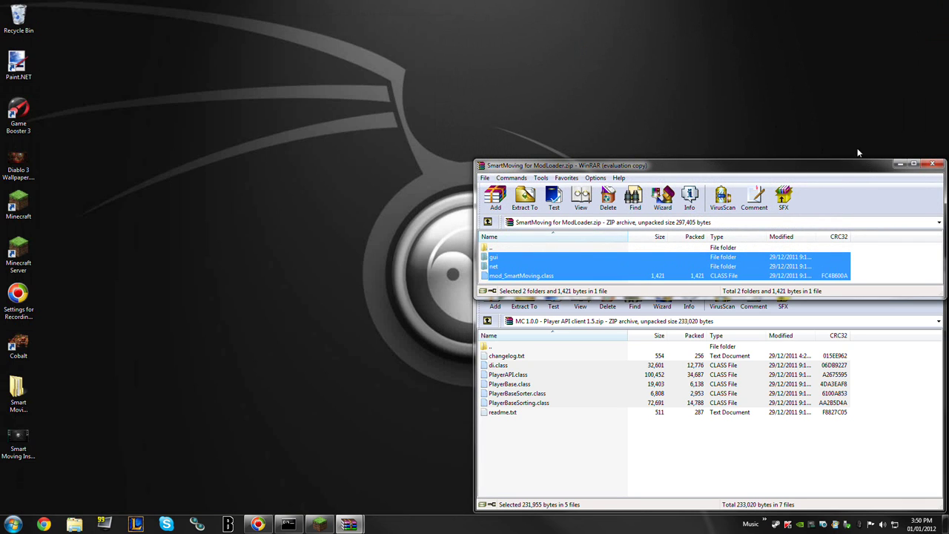
{"action": "left_click", "coordinate": [932, 164]}
Step: Close the Player API archive, log in to Minecraft and make the game full screen
{"action": "left_click", "coordinate": [932, 258]}
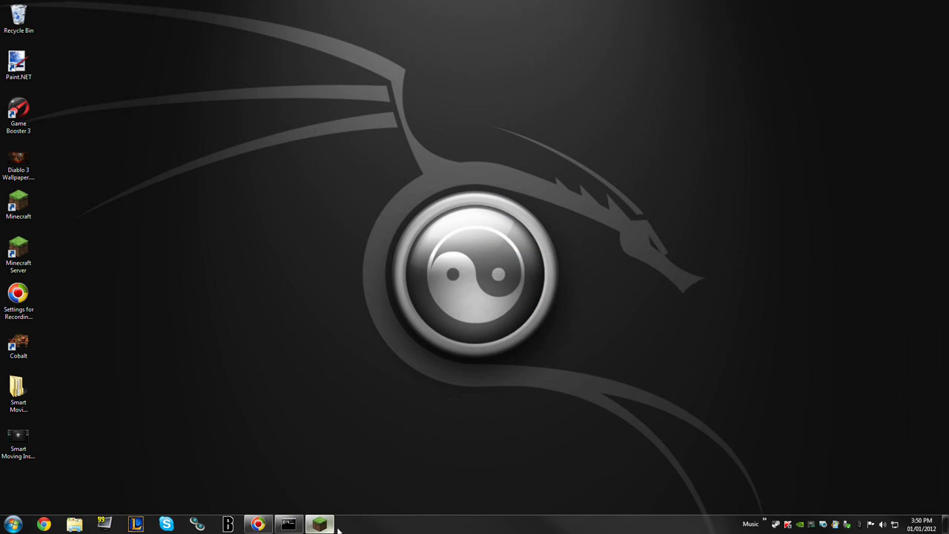
{"action": "left_click", "coordinate": [665, 359]}
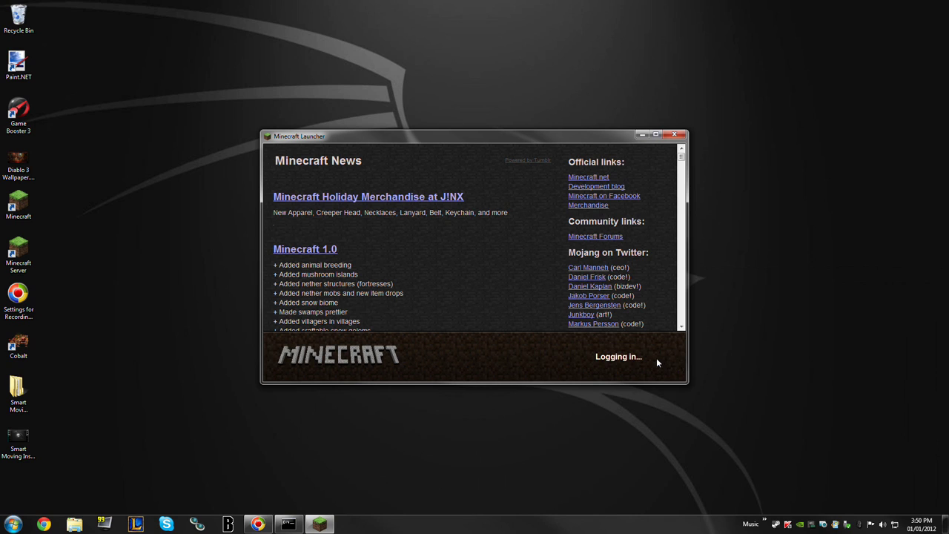
{"action": "left_click", "coordinate": [653, 134]}
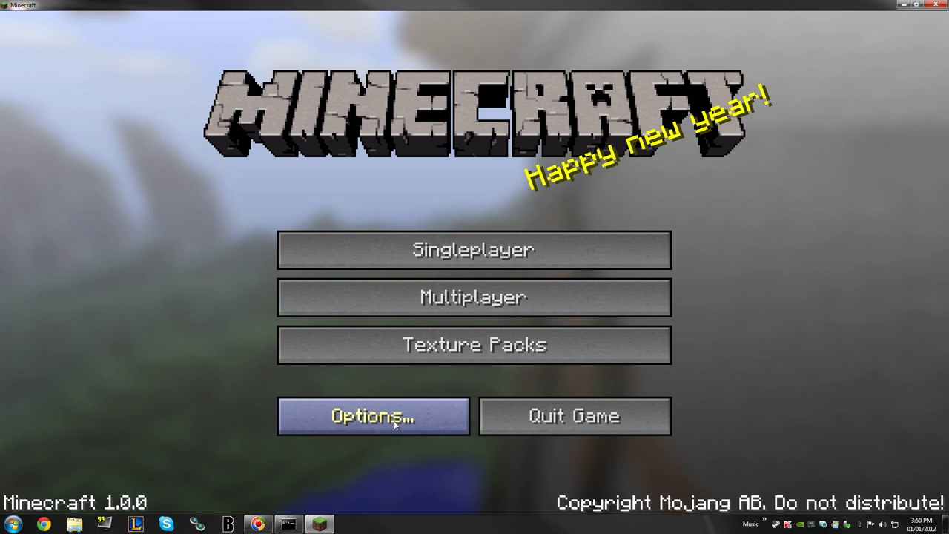
Step: In Options > Controls, bind Sprint to LCONTROL and start rebinding Grab
{"action": "left_click", "coordinate": [393, 421]}
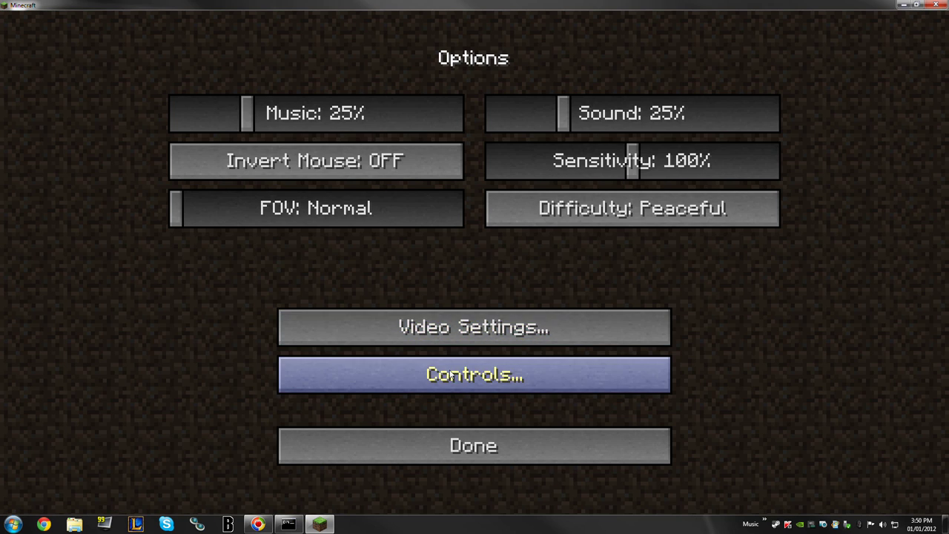
{"action": "left_click", "coordinate": [519, 375]}
{"action": "key", "text": "ctrl"}
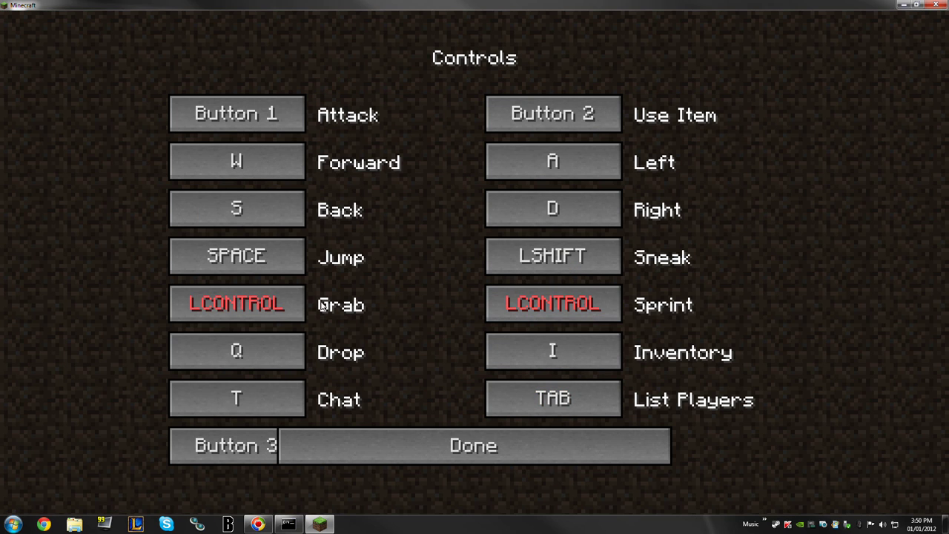
{"action": "left_click", "coordinate": [236, 304]}
Step: Bind Grab to F and return from the options to the main menu
{"action": "key", "text": "f"}
{"action": "left_click", "coordinate": [433, 445]}
{"action": "left_click", "coordinate": [447, 430]}
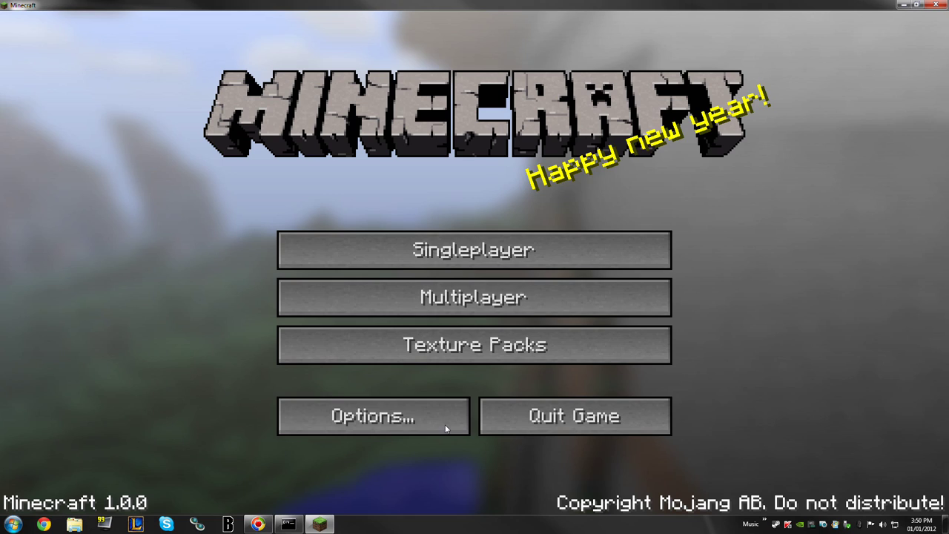
Step: Load the Smart Moving world from the Singleplayer world list
{"action": "left_click", "coordinate": [420, 285]}
{"action": "left_click", "coordinate": [691, 483]}
{"action": "left_click", "coordinate": [475, 250]}
{"action": "left_click", "coordinate": [394, 195]}
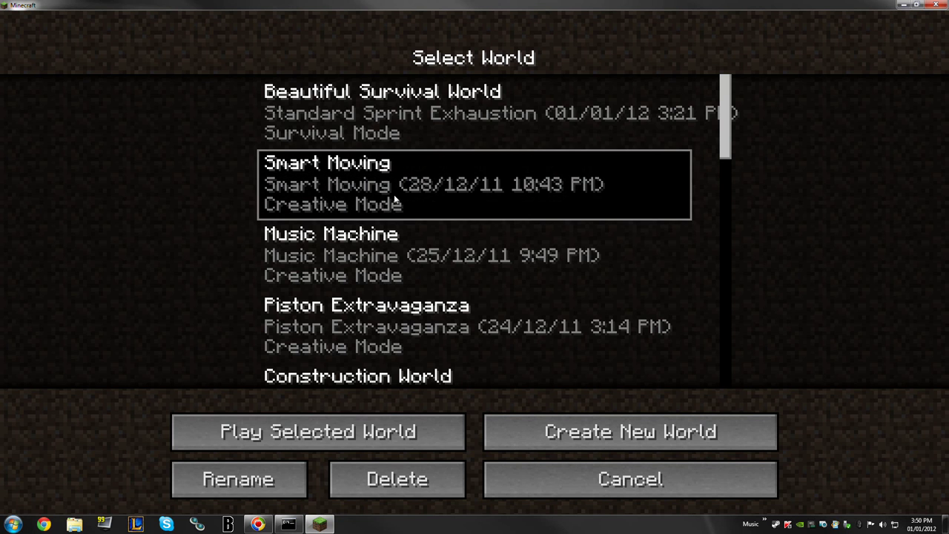
{"action": "left_click", "coordinate": [370, 96]}
{"action": "left_click", "coordinate": [349, 438]}
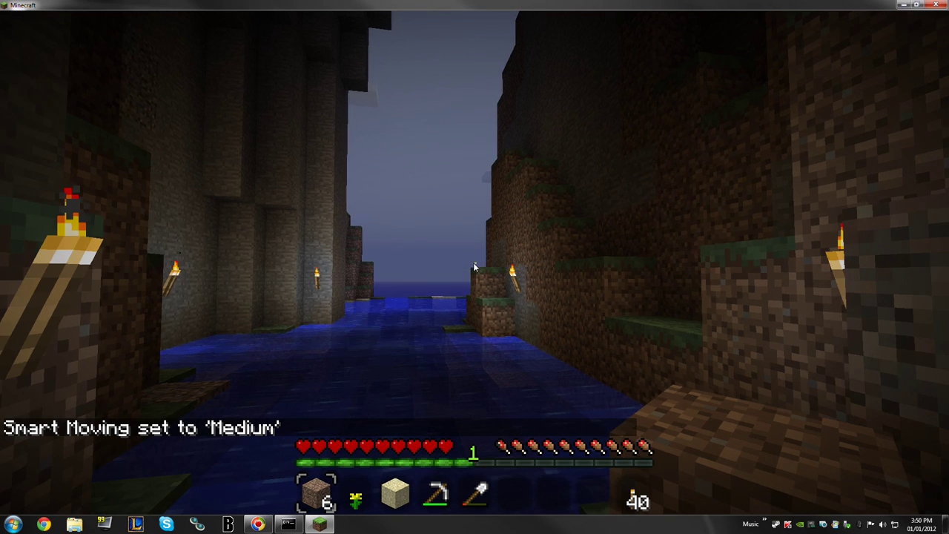
Step: In third-person view, swim along the flooded canyon, dive under and resurface
{"action": "key", "text": "F5"}
{"action": "key", "text": "w"}
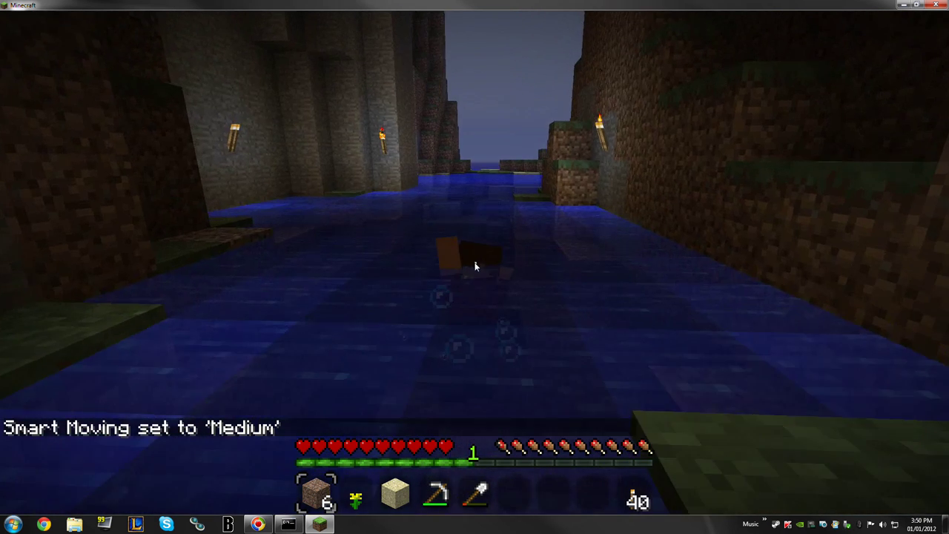
{"action": "key", "text": "w"}
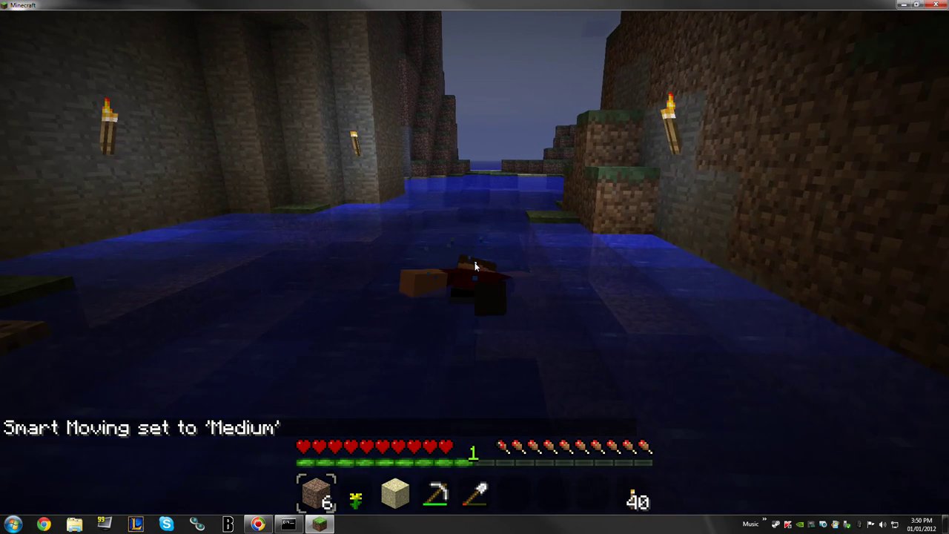
{"action": "key", "text": "w"}
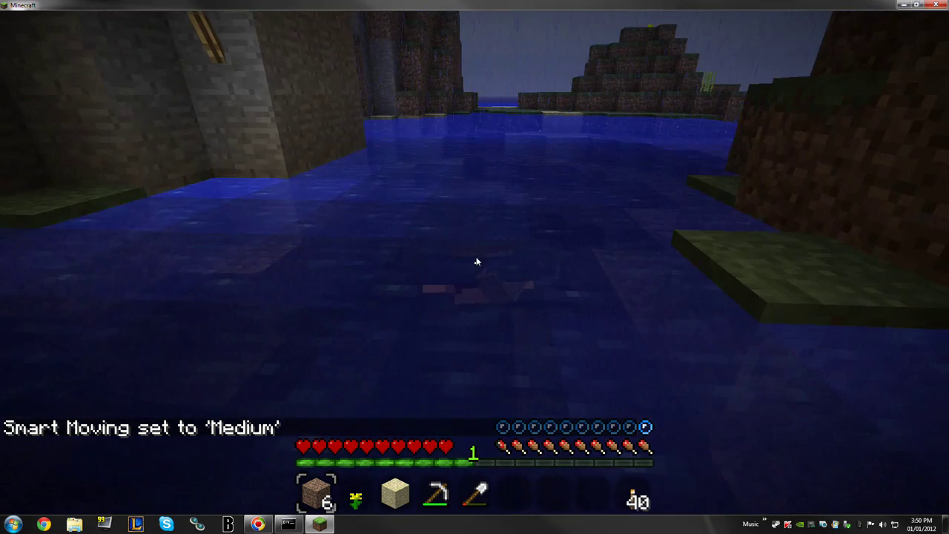
{"action": "key", "text": "space"}
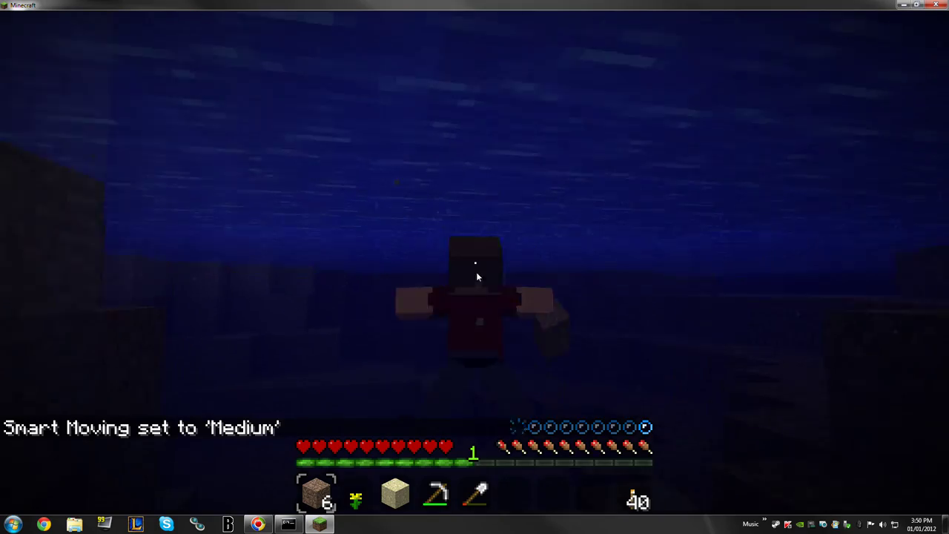
{"action": "key", "text": "w"}
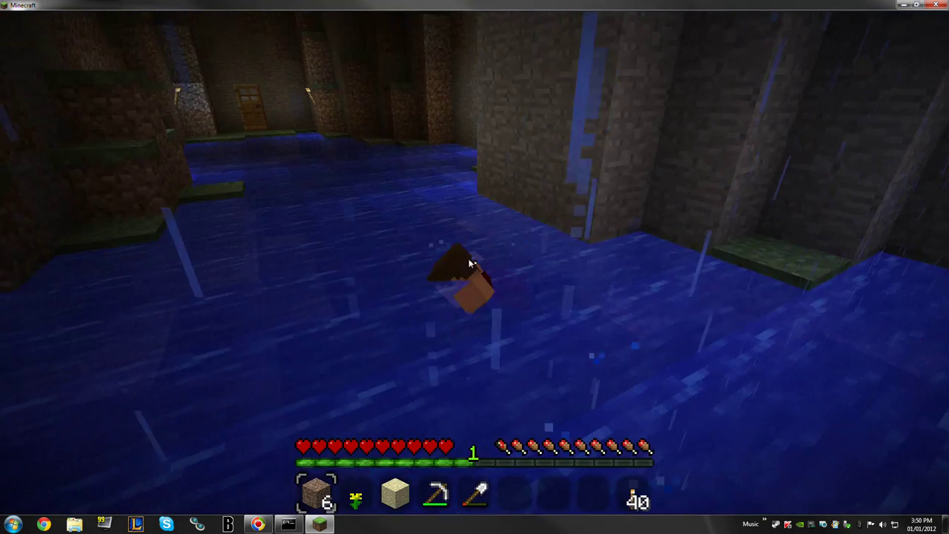
Step: Swim to the torch-lit doorway and climb out of the water onto the ledge
{"action": "key", "text": "w"}
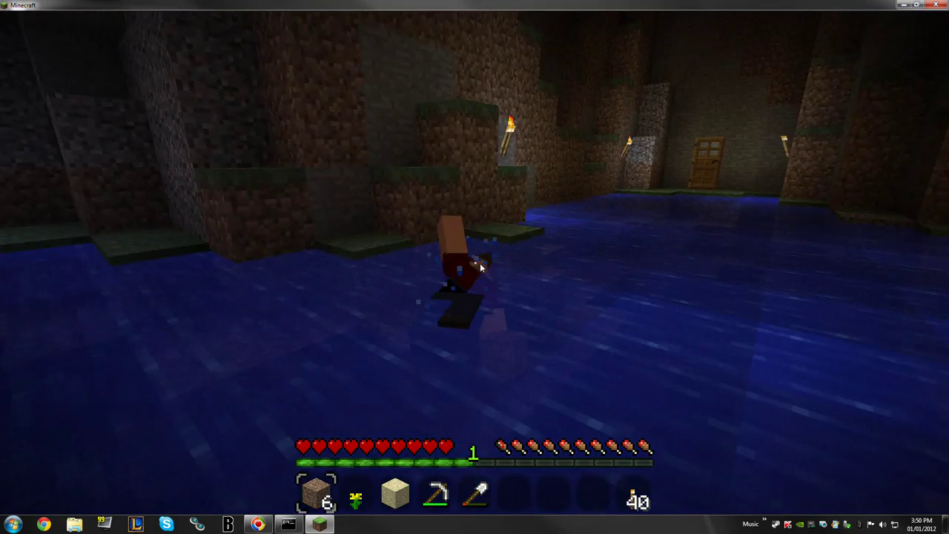
{"action": "key", "text": "w"}
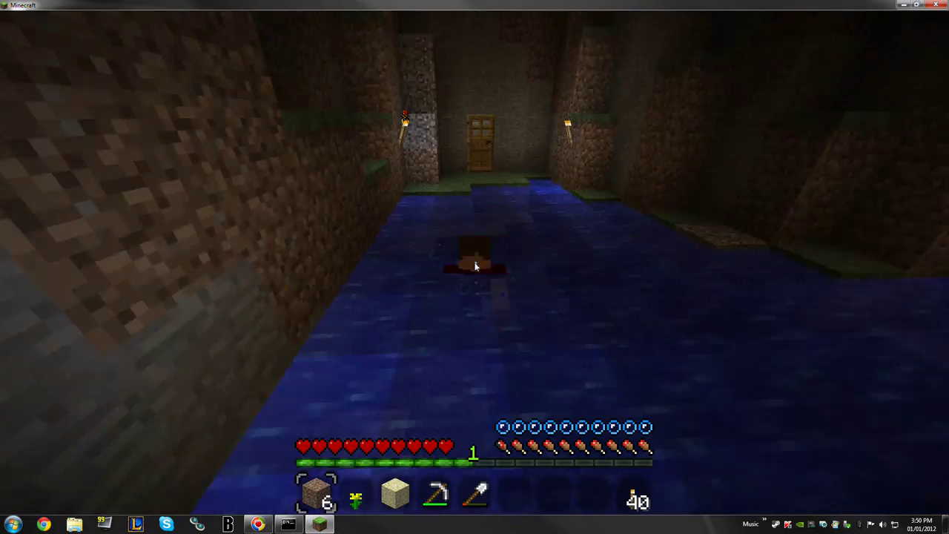
{"action": "key", "text": "w"}
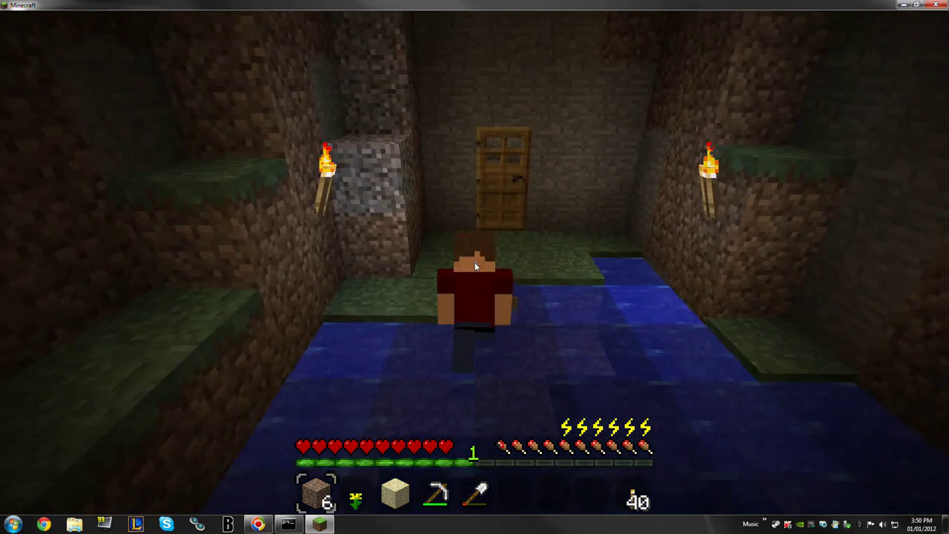
{"action": "key", "text": "w"}
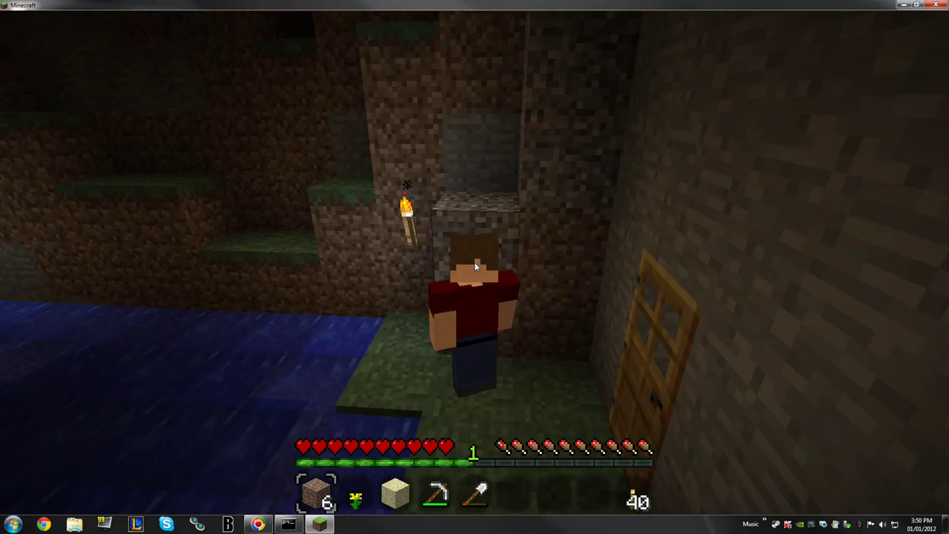
Step: Dig into the cave wall to climb it, then switch to a front view of the player
{"action": "left_click", "coordinate": [474, 262]}
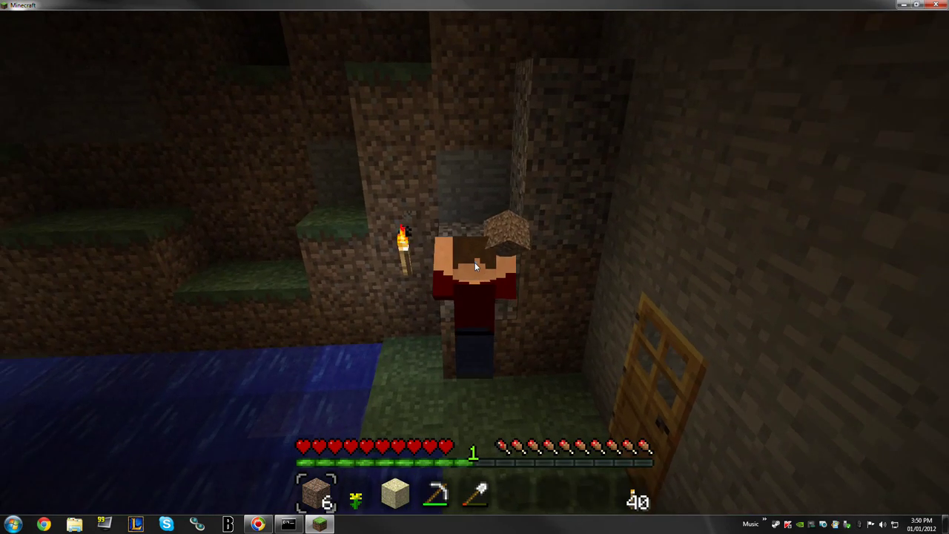
{"action": "left_click", "coordinate": [474, 262]}
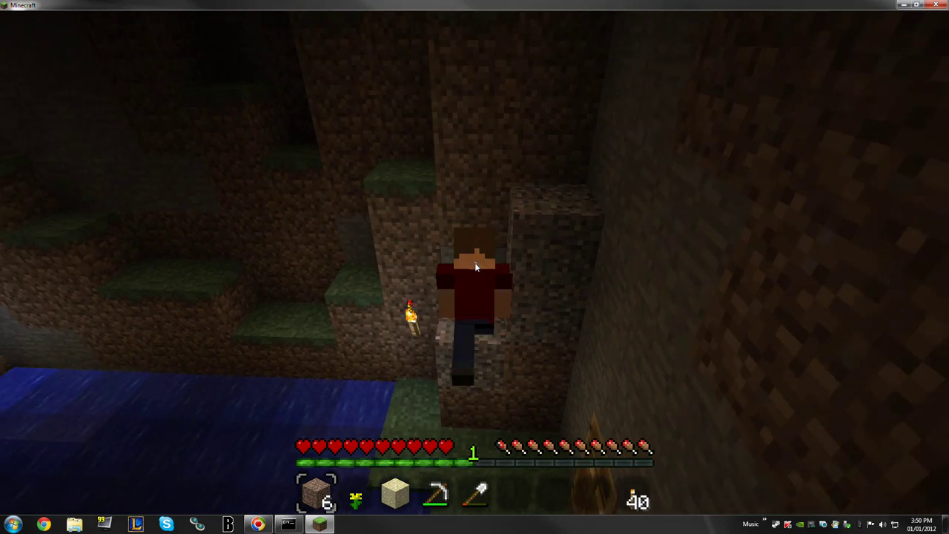
{"action": "key", "text": "w"}
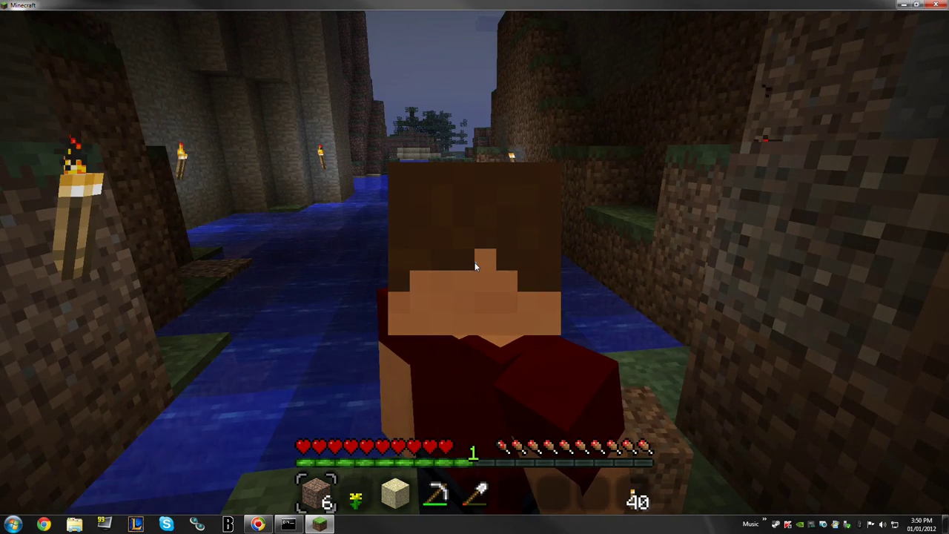
{"action": "mouse_move", "coordinate": [475, 266]}
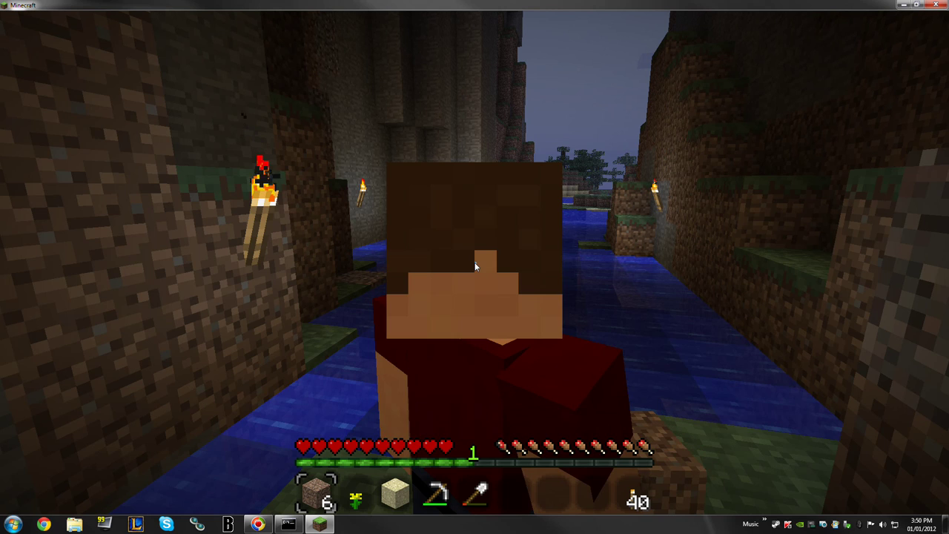